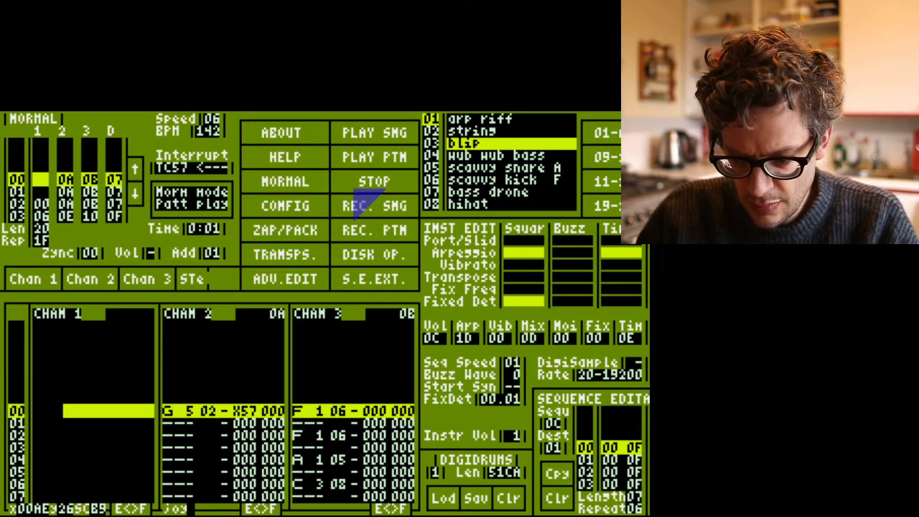
- Play the whole song from position 00 through to its end, and stop playback
{"action": "left_click", "coordinate": [366, 136]}
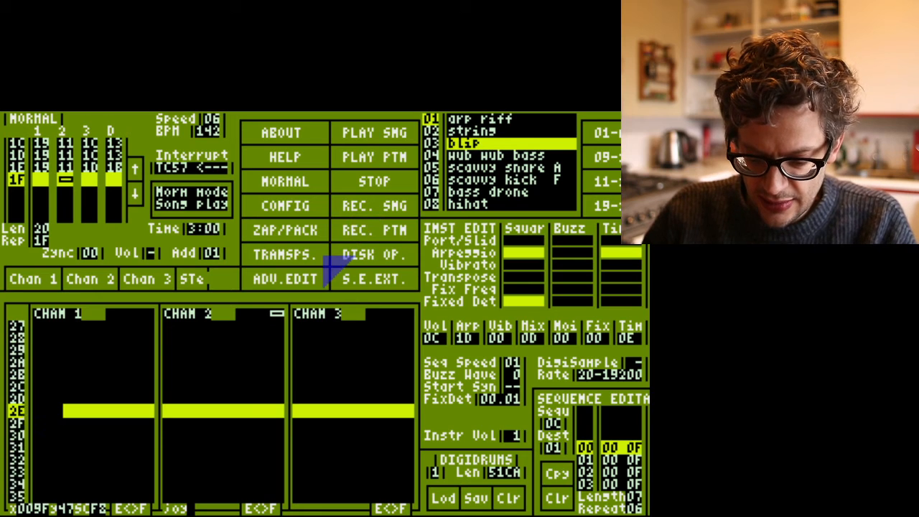
{"action": "left_click", "coordinate": [365, 185]}
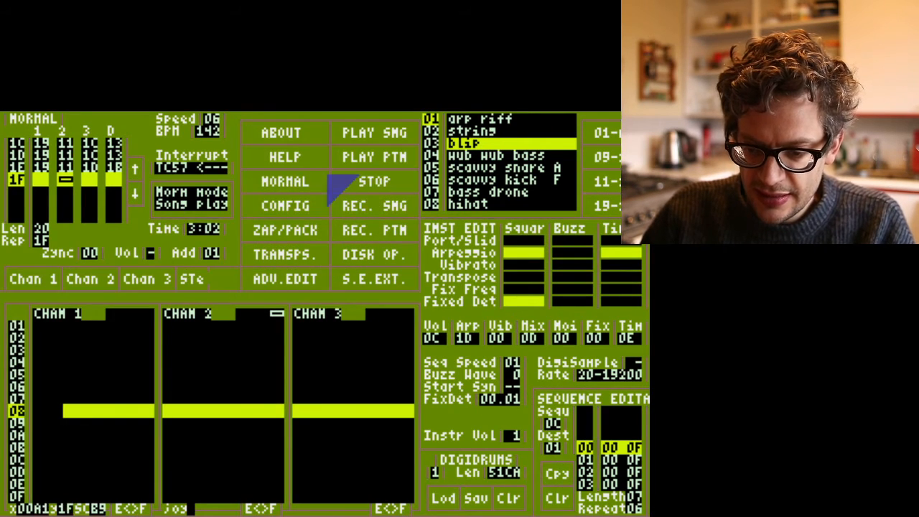
- Step through song positions 00 to 04 to examine their pattern assignments, and return to position 00
{"action": "left_click", "coordinate": [136, 193]}
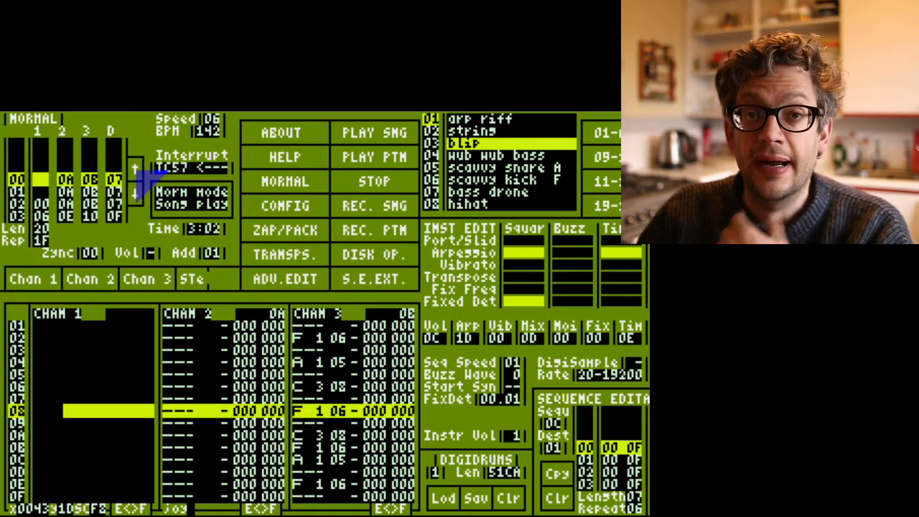
{"action": "left_click", "coordinate": [136, 191]}
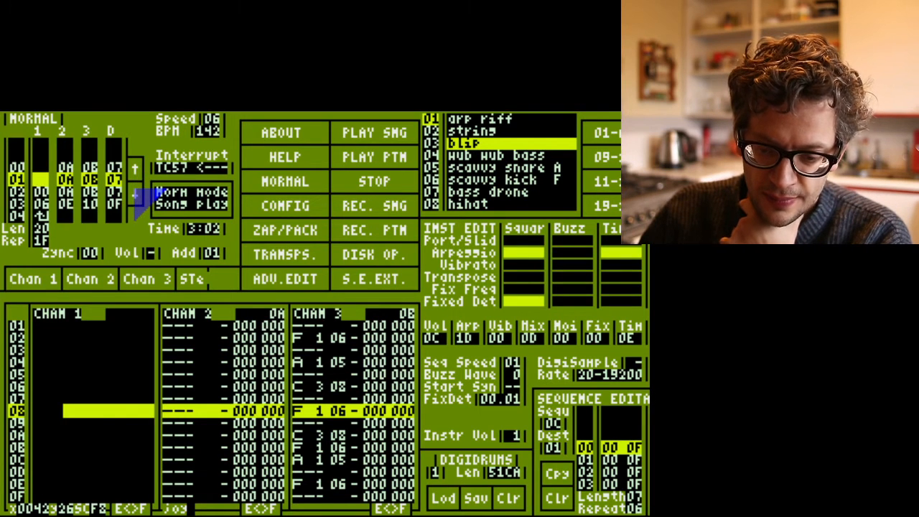
{"action": "left_click", "coordinate": [135, 191]}
{"action": "left_click", "coordinate": [136, 191]}
{"action": "left_click", "coordinate": [136, 191]}
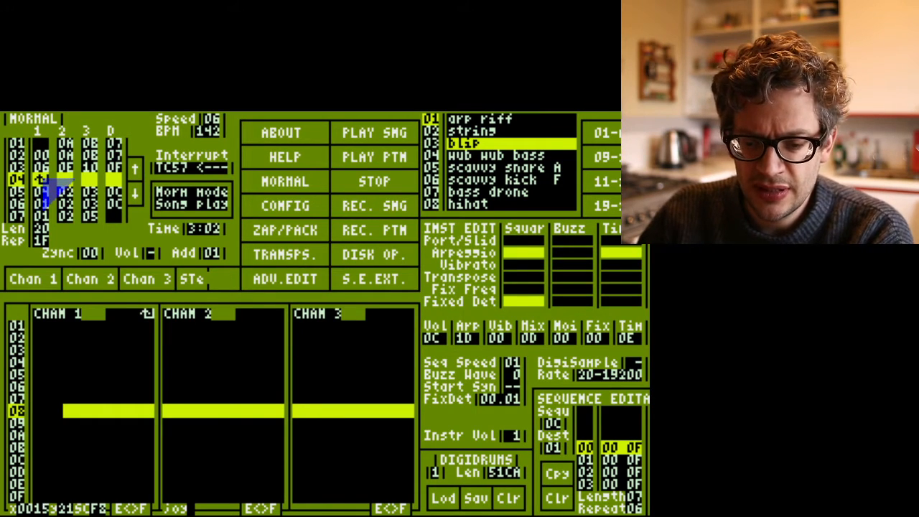
{"action": "left_click", "coordinate": [132, 166]}
{"action": "left_click", "coordinate": [132, 167]}
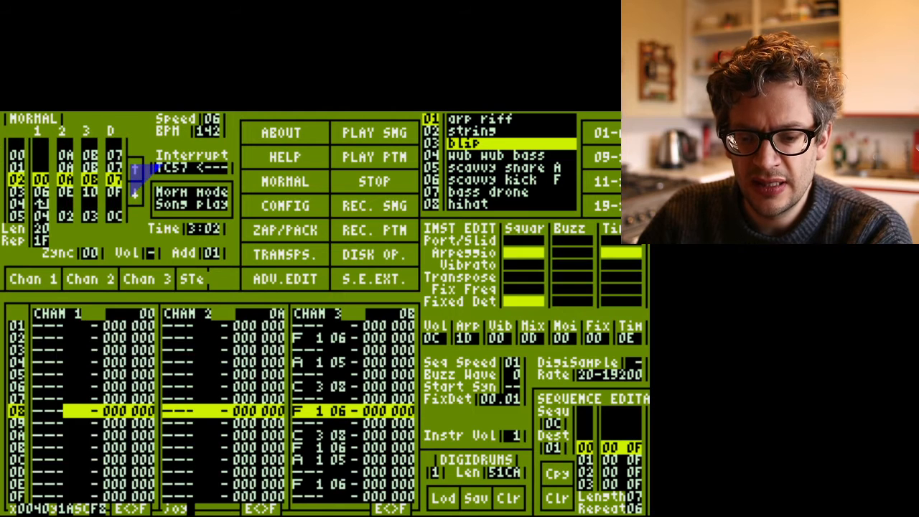
{"action": "left_click", "coordinate": [132, 166]}
{"action": "left_click", "coordinate": [132, 167]}
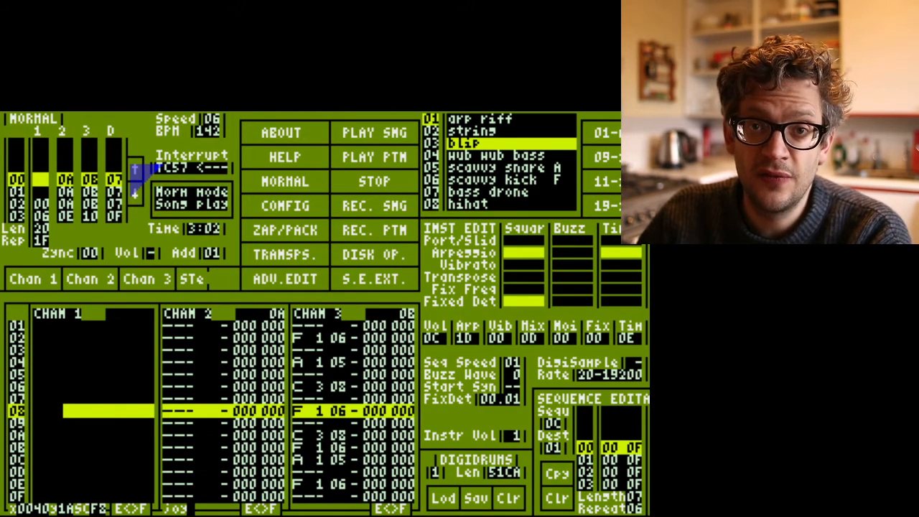
- Play the song's opening pattern, and examine its channel 2 and channel 3 notes back up to row 00
{"action": "left_click", "coordinate": [357, 135]}
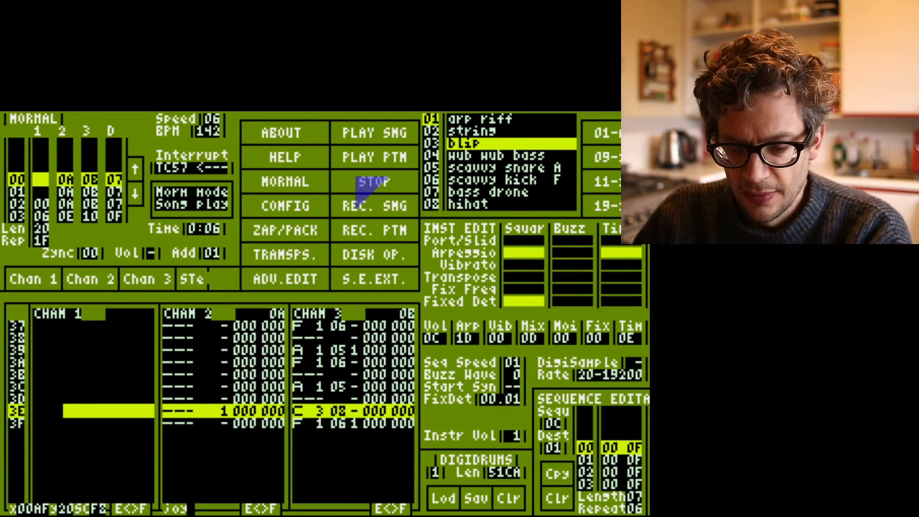
{"action": "key", "text": "Up"}
{"action": "key", "text": "Up"}
{"action": "key", "text": "Up"}
{"action": "key", "text": "Up"}
{"action": "key", "text": "Up"}
{"action": "key", "text": "Up"}
{"action": "key", "text": "Up"}
{"action": "key", "text": "Up"}
{"action": "key", "text": "Up"}
{"action": "key", "text": "Up"}
{"action": "key", "text": "Up"}
{"action": "key", "text": "Up"}
{"action": "key", "text": "Up"}
{"action": "key", "text": "Up"}
{"action": "key", "text": "Up"}
{"action": "key", "text": "Up"}
{"action": "key", "text": "Up"}
{"action": "key", "text": "Up"}
{"action": "key", "text": "Up"}
{"action": "key", "text": "Up"}
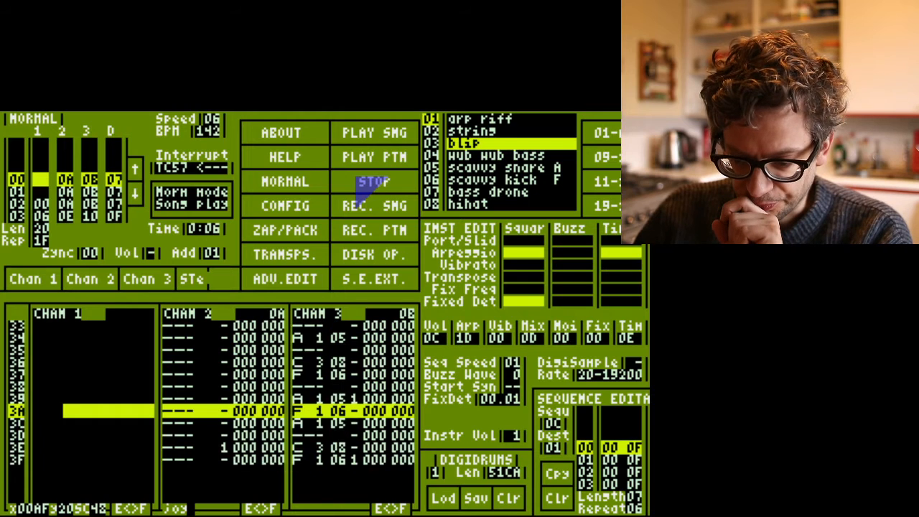
{"action": "key", "text": "Up"}
{"action": "key", "text": "Up"}
{"action": "key", "text": "Up"}
{"action": "key", "text": "Up"}
{"action": "key", "text": "Up"}
{"action": "key", "text": "Up"}
{"action": "key", "text": "Up"}
{"action": "key", "text": "Up"}
{"action": "key", "text": "Up"}
{"action": "key", "text": "Up"}
{"action": "key", "text": "Up"}
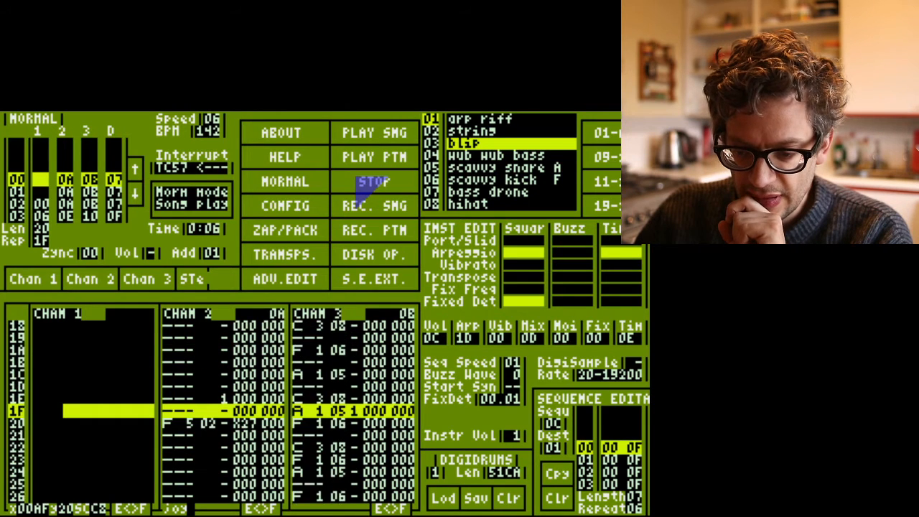
{"action": "key", "text": "Up"}
{"action": "key", "text": "Up"}
{"action": "key", "text": "Up"}
{"action": "key", "text": "Up"}
{"action": "key", "text": "Up"}
{"action": "key", "text": "Up"}
{"action": "key", "text": "Up"}
{"action": "key", "text": "Up"}
{"action": "key", "text": "Up"}
{"action": "key", "text": "Up"}
{"action": "key", "text": "Up"}
{"action": "key", "text": "Up"}
{"action": "key", "text": "Up"}
{"action": "key", "text": "Up"}
{"action": "key", "text": "Up"}
{"action": "key", "text": "Up"}
{"action": "key", "text": "Up"}
{"action": "key", "text": "Up"}
{"action": "key", "text": "Up"}
{"action": "key", "text": "Up"}
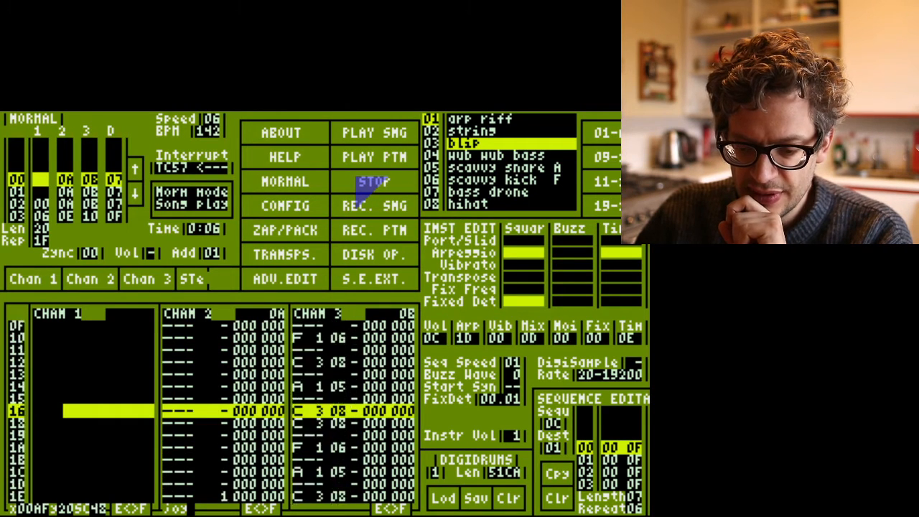
{"action": "key", "text": "Up"}
{"action": "key", "text": "Up"}
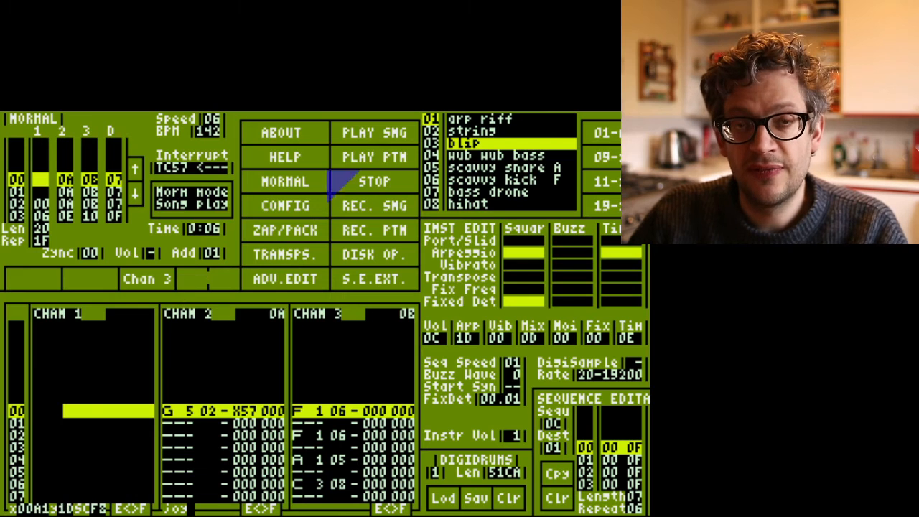
- Play the pattern at position 00 several times with channel 3, STe and channel 2 isolated in turn
{"action": "left_click", "coordinate": [376, 154]}
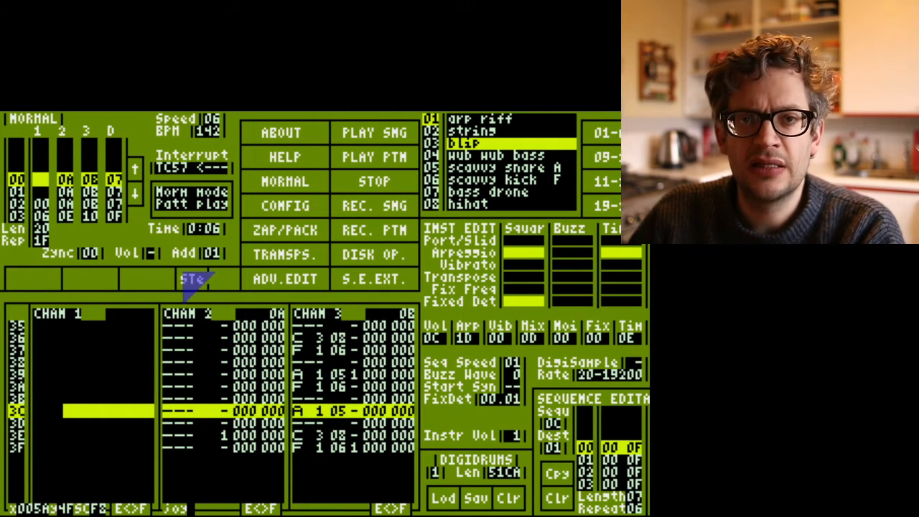
{"action": "left_click", "coordinate": [373, 158]}
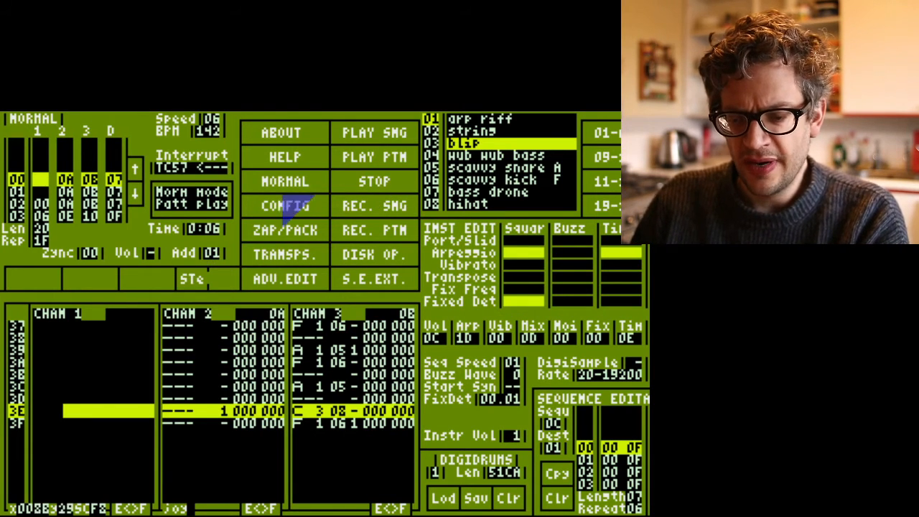
{"action": "left_click", "coordinate": [362, 164]}
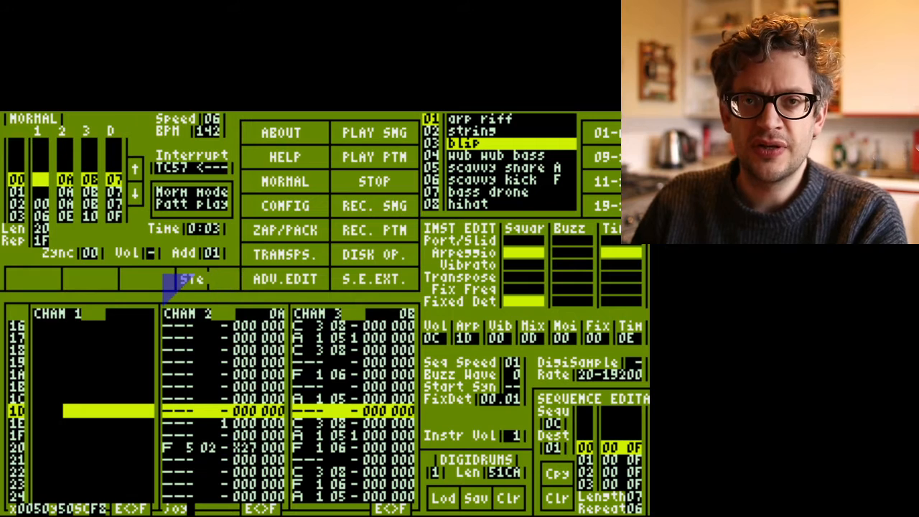
{"action": "left_click", "coordinate": [368, 160]}
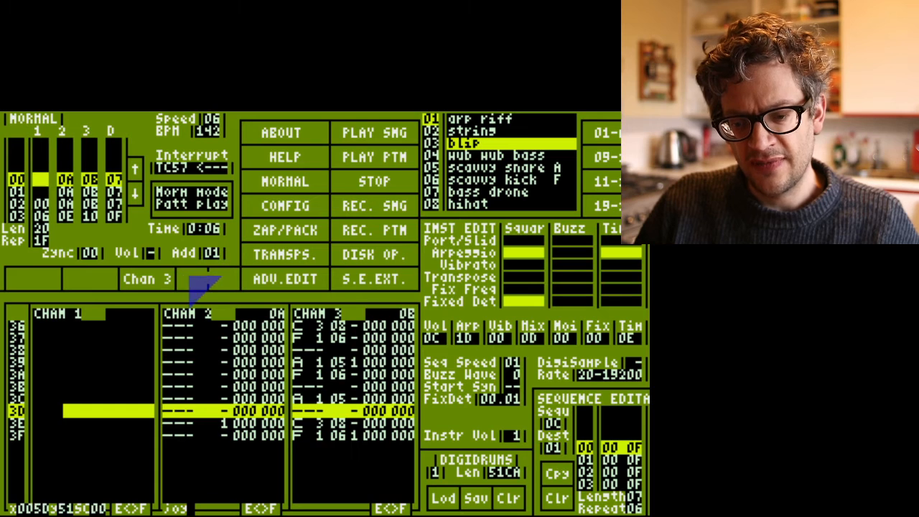
{"action": "left_click", "coordinate": [351, 159]}
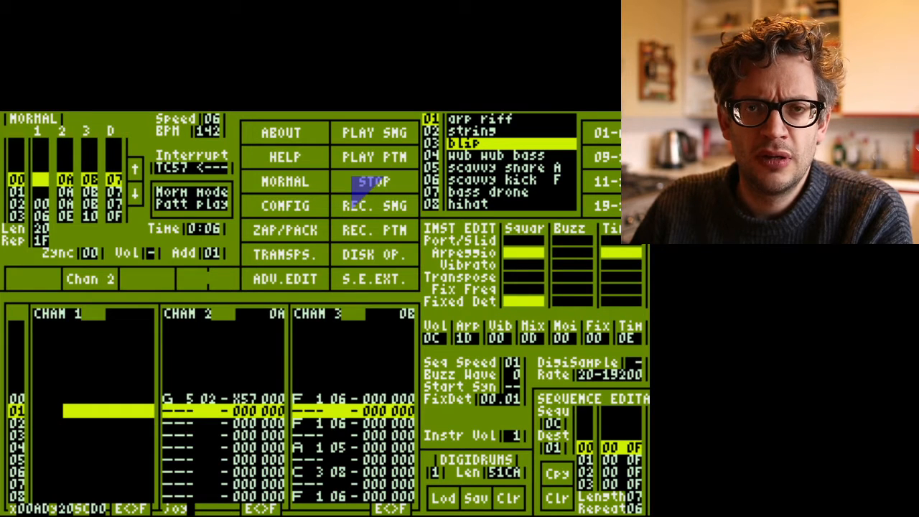
- Play the song with only channel 2 audible, and examine the channel 2 note rows of the opening pattern
{"action": "key", "text": "Down"}
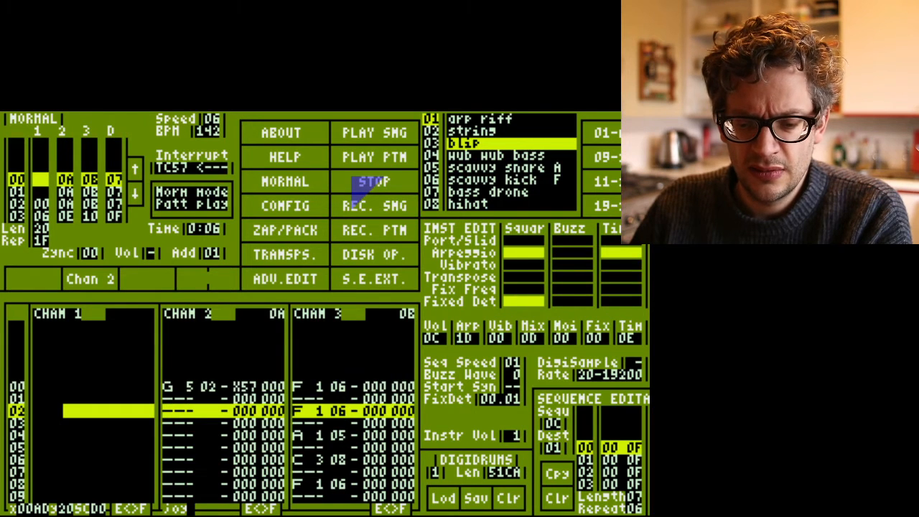
{"action": "key", "text": "Down"}
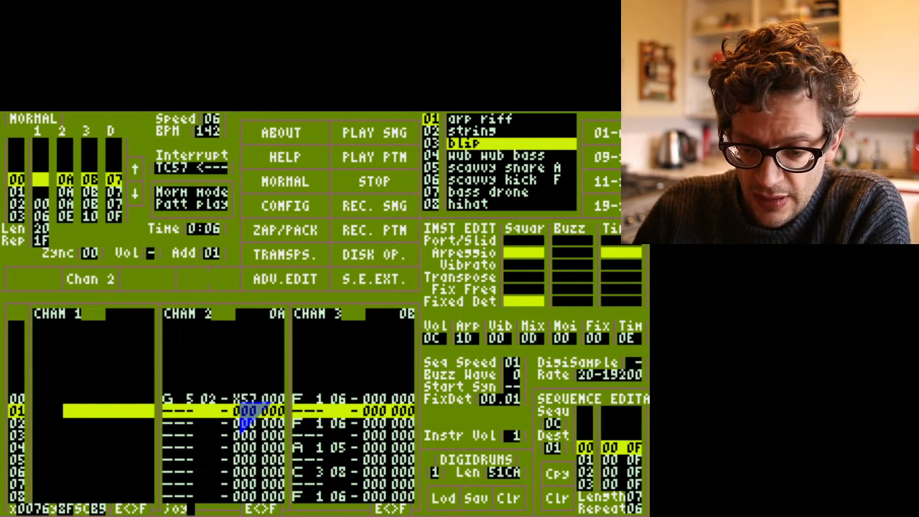
{"action": "key", "text": "ctrl"}
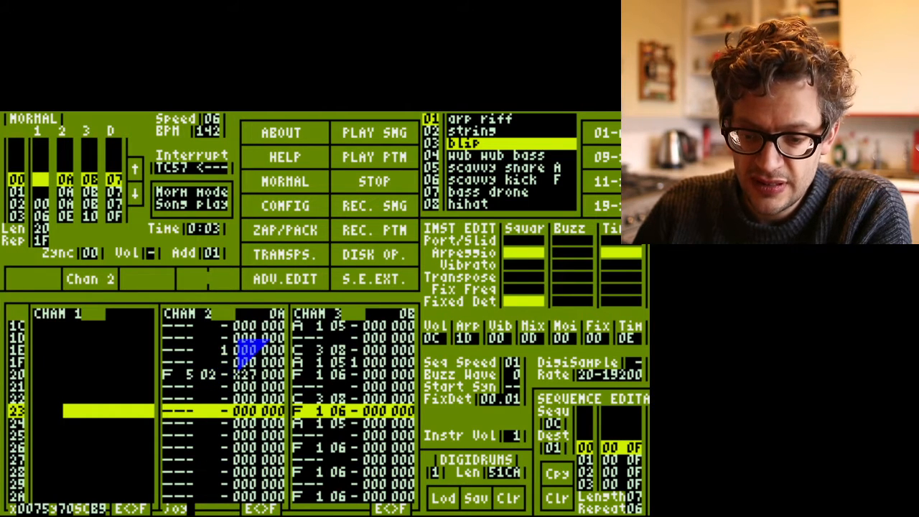
{"action": "key", "text": "Up"}
{"action": "key", "text": "Up"}
{"action": "key", "text": "Up"}
{"action": "key", "text": "Up"}
{"action": "key", "text": "Up"}
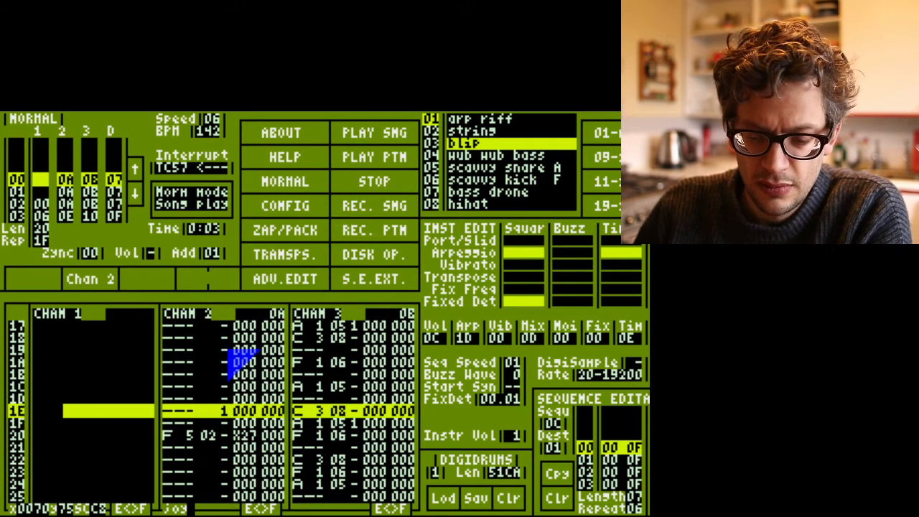
{"action": "key", "text": "Down"}
{"action": "key", "text": "Down"}
{"action": "key", "text": "Down"}
{"action": "key", "text": "Down"}
{"action": "key", "text": "Down"}
{"action": "key", "text": "Down"}
{"action": "key", "text": "Down"}
{"action": "key", "text": "Down"}
{"action": "key", "text": "Down"}
{"action": "key", "text": "Down"}
{"action": "key", "text": "Down"}
{"action": "key", "text": "Down"}
{"action": "key", "text": "Down"}
{"action": "key", "text": "Down"}
{"action": "key", "text": "Down"}
{"action": "key", "text": "Down"}
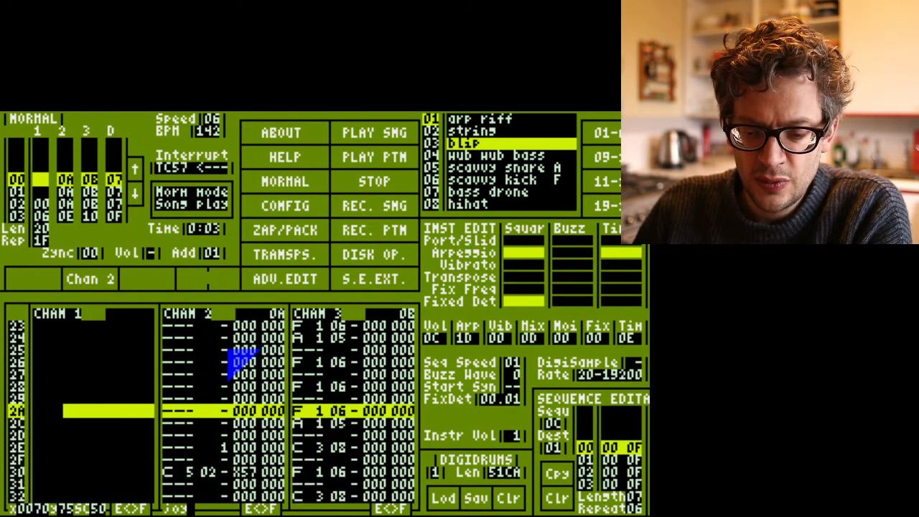
{"action": "key", "text": "Down"}
{"action": "key", "text": "Down"}
{"action": "key", "text": "Down"}
{"action": "key", "text": "Down"}
{"action": "key", "text": "Down"}
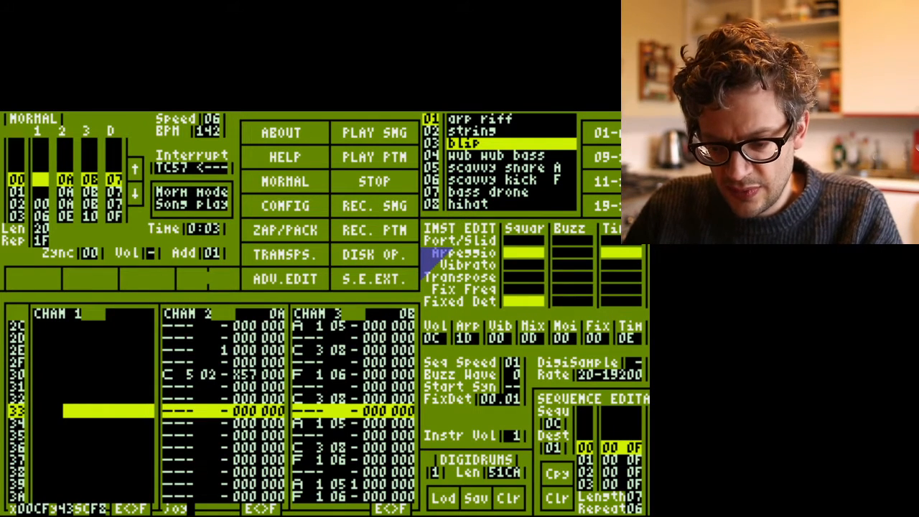
- Bring the STeDMA track into view in the pattern editor
{"action": "key", "text": "Tab"}
{"action": "key", "text": "Tab"}
{"action": "key", "text": "Tab"}
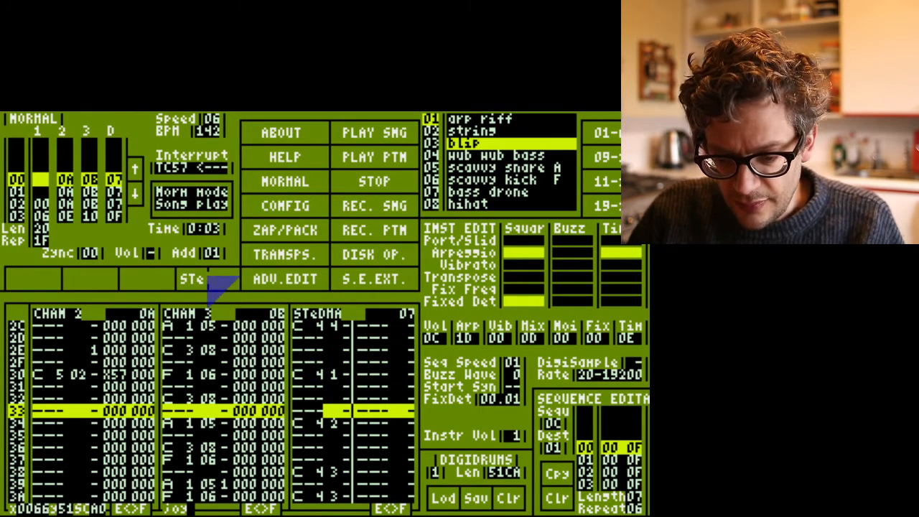
- Unmute channels 3, 2 and 1, and play the pattern at song position 02
{"action": "left_click", "coordinate": [160, 271]}
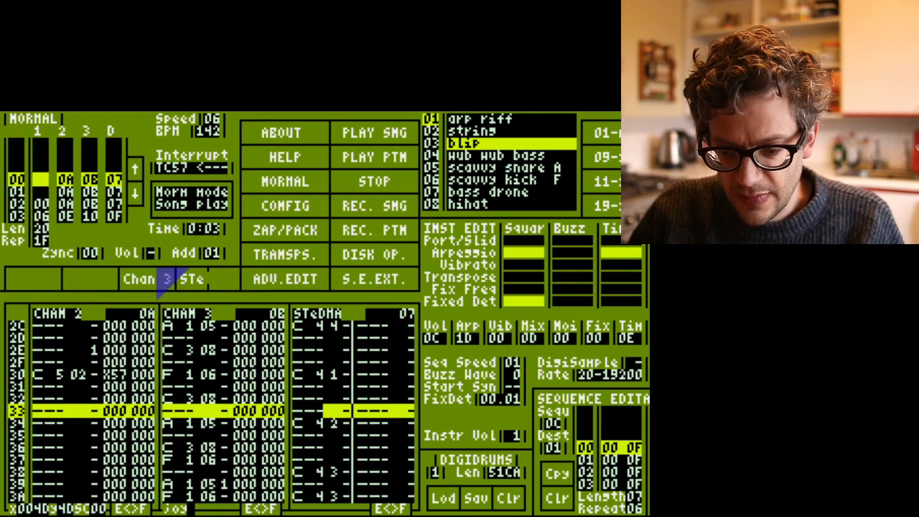
{"action": "left_click", "coordinate": [76, 287]}
{"action": "left_click", "coordinate": [35, 280]}
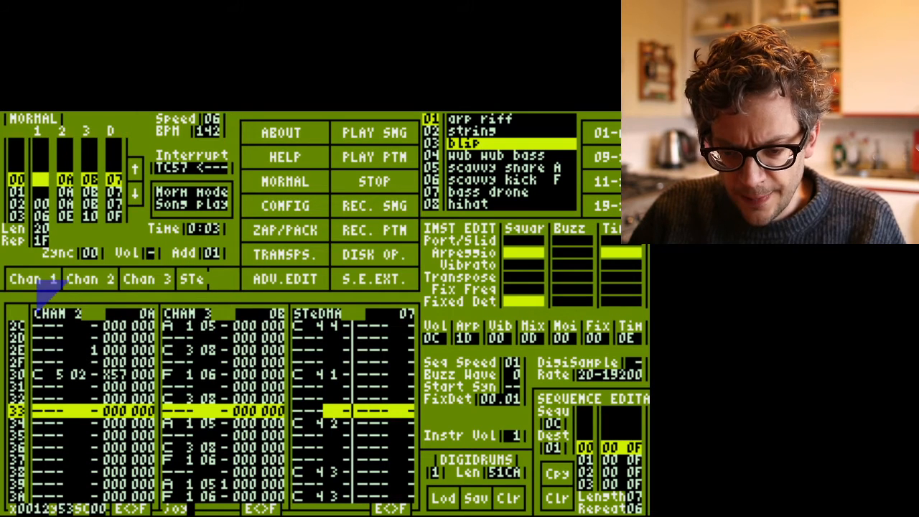
{"action": "left_click", "coordinate": [135, 194]}
{"action": "left_click", "coordinate": [135, 194]}
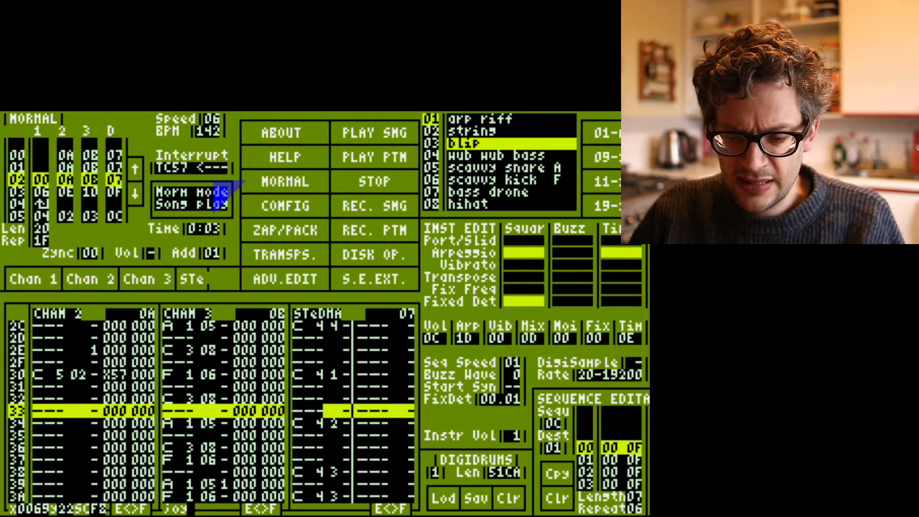
{"action": "left_click", "coordinate": [369, 161]}
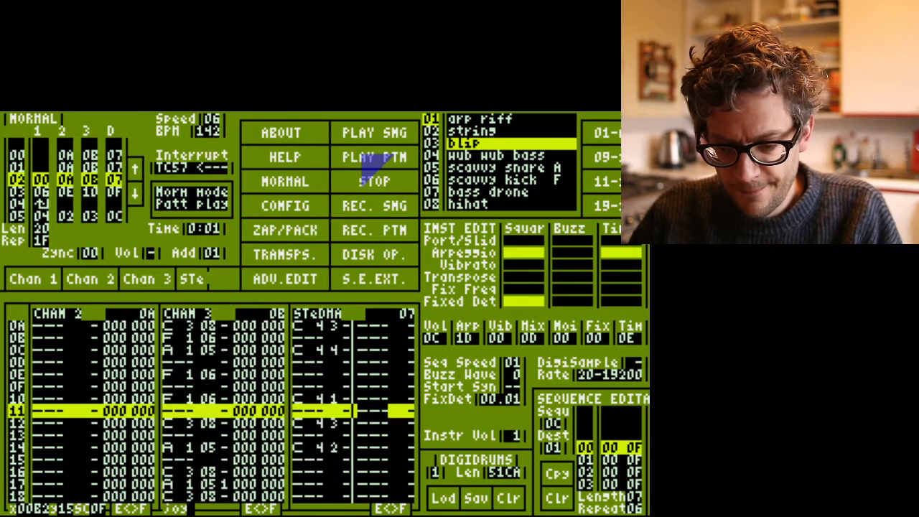
- Bring the channel 1 track back into view and play the pattern with only channel 1 audible
{"action": "key", "text": "Tab"}
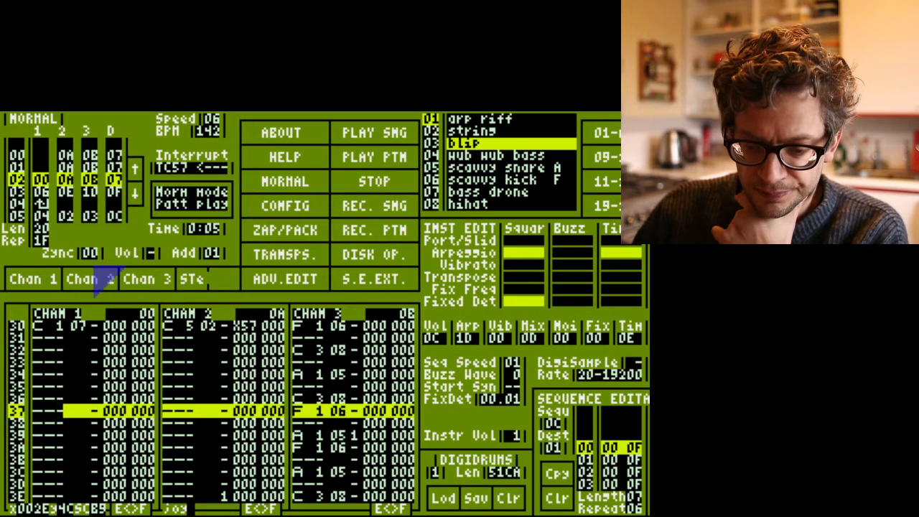
{"action": "left_click", "coordinate": [375, 159]}
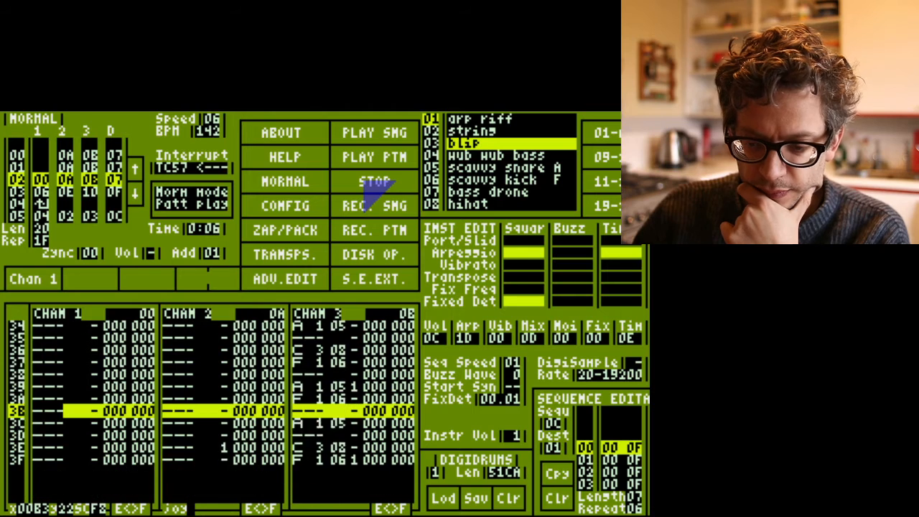
- Examine the timer and arpeggio sequences of the bass drone instrument while auditioning the pattern on channel 1
{"action": "left_click", "coordinate": [460, 191]}
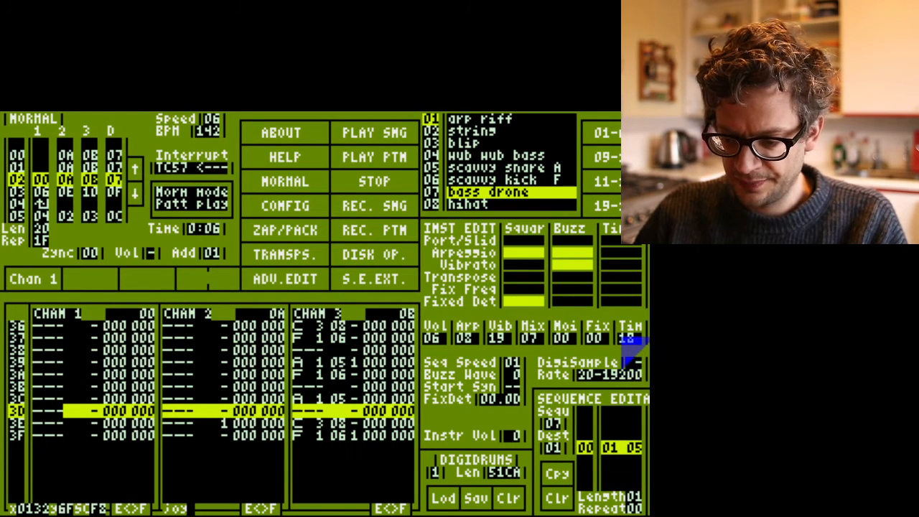
{"action": "left_click", "coordinate": [625, 339]}
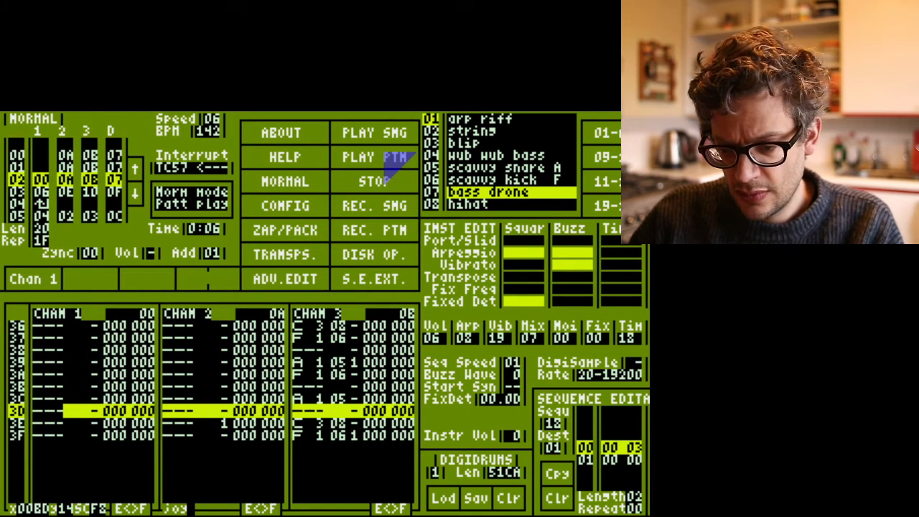
{"action": "left_click", "coordinate": [388, 157]}
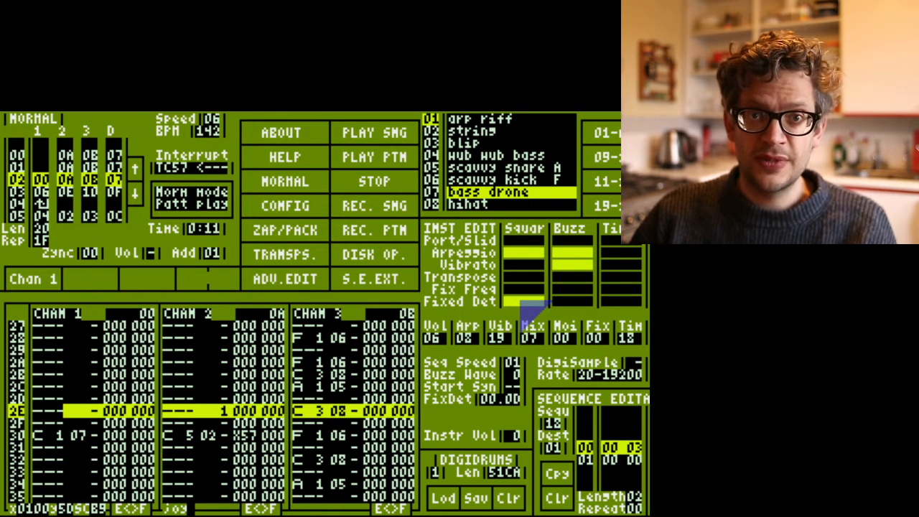
{"action": "left_click", "coordinate": [384, 158]}
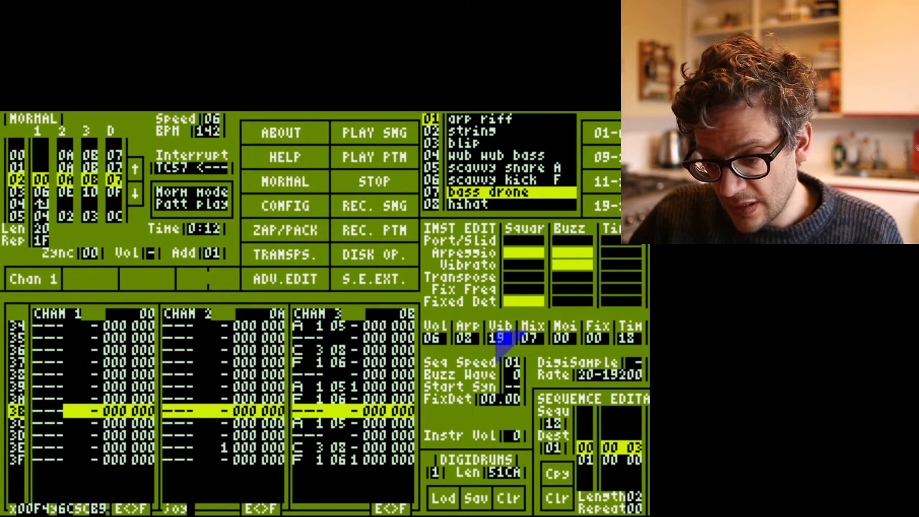
{"action": "left_click", "coordinate": [470, 335]}
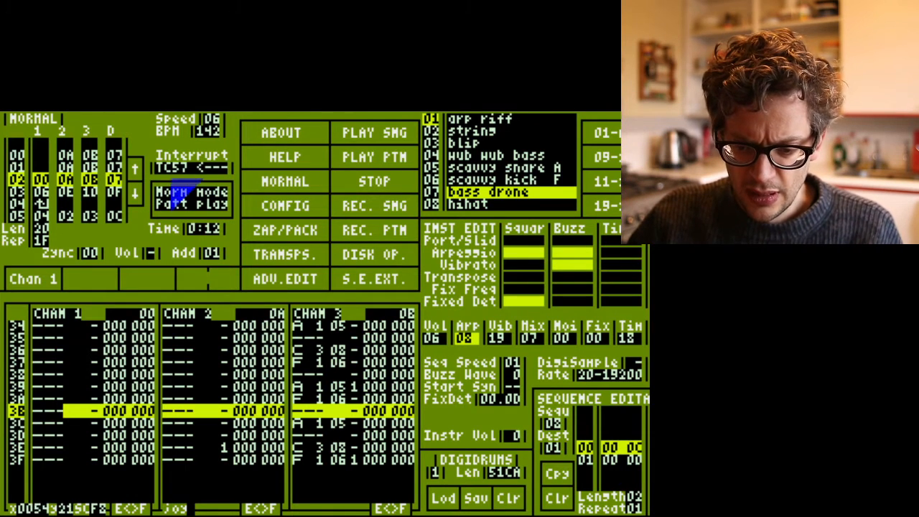
- Play the pattern at song position 03 with only channel 1 audible, and again with all channels unmuted
{"action": "left_click", "coordinate": [134, 194]}
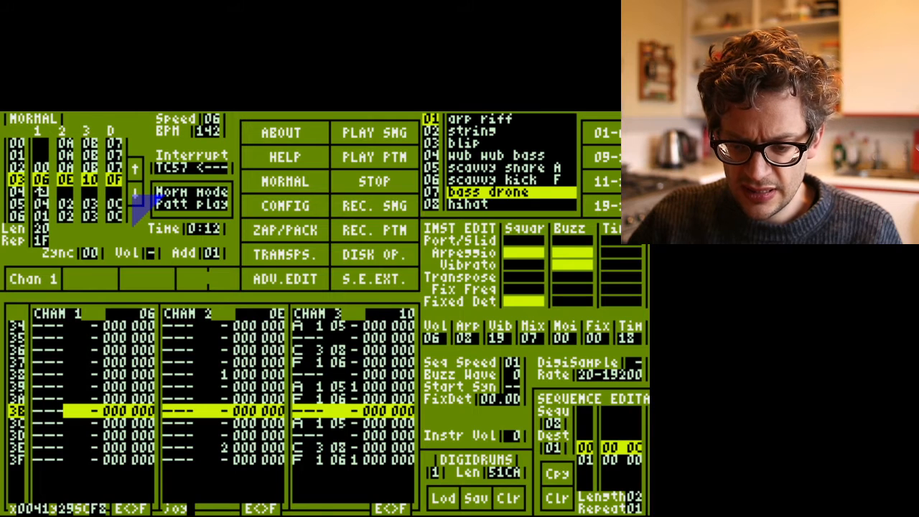
{"action": "left_click", "coordinate": [352, 156]}
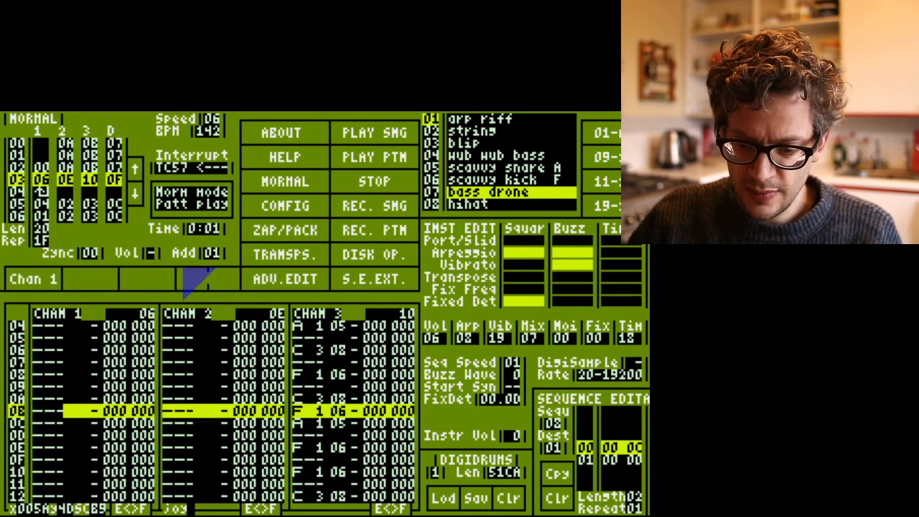
{"action": "left_click", "coordinate": [181, 270]}
{"action": "left_click", "coordinate": [95, 274]}
{"action": "left_click", "coordinate": [140, 279]}
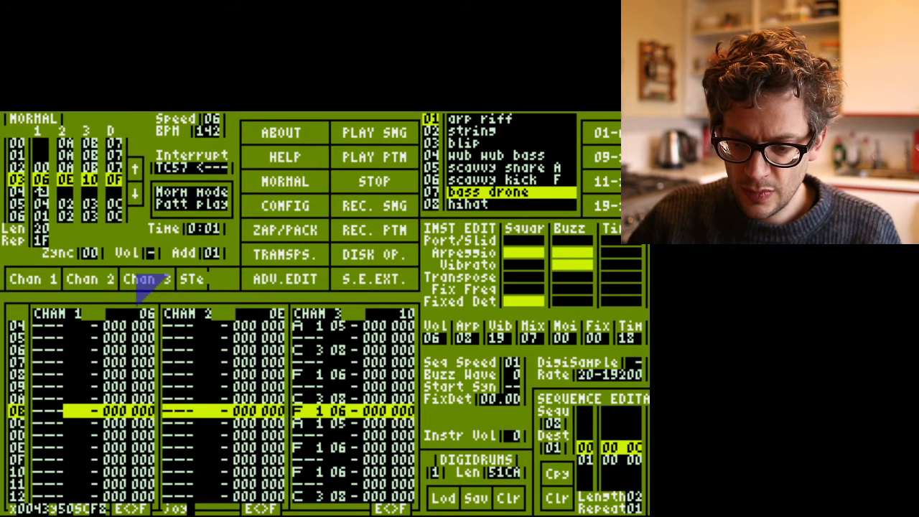
{"action": "left_click", "coordinate": [361, 176]}
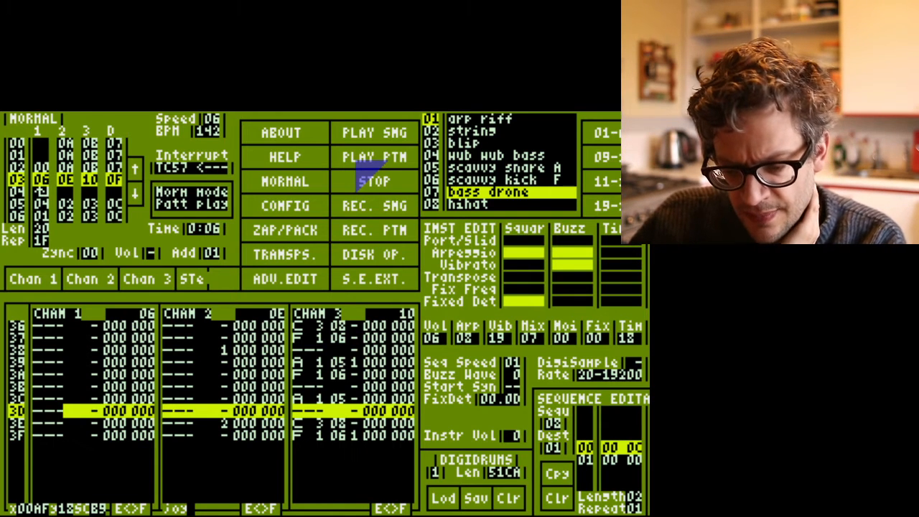
- Examine the end of the channel 1 pattern at position 03, from the bass drone note at row 30 to row 32
{"action": "key", "text": "Up"}
{"action": "key", "text": "Up"}
{"action": "key", "text": "Up"}
{"action": "key", "text": "Up"}
{"action": "key", "text": "Up"}
{"action": "key", "text": "Up"}
{"action": "key", "text": "Up"}
{"action": "key", "text": "Up"}
{"action": "key", "text": "Up"}
{"action": "key", "text": "Up"}
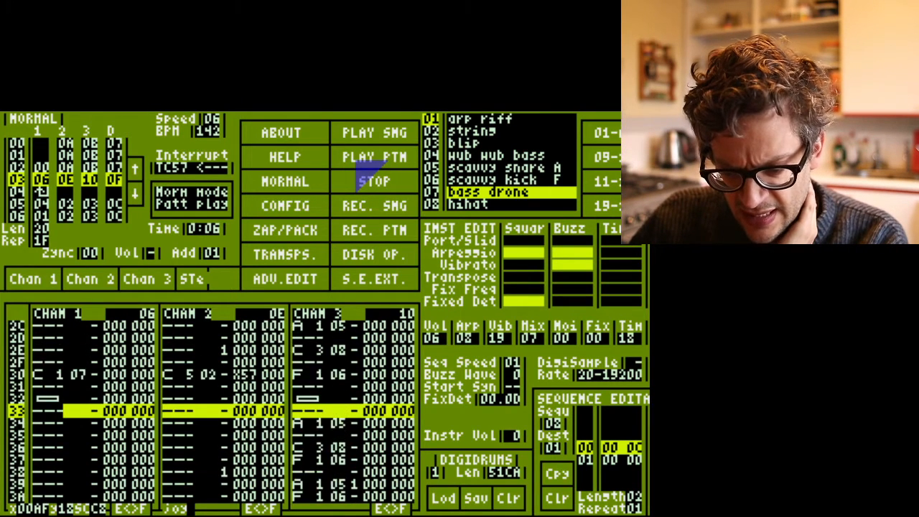
{"action": "key", "text": "Up"}
{"action": "key", "text": "Up"}
{"action": "key", "text": "Up"}
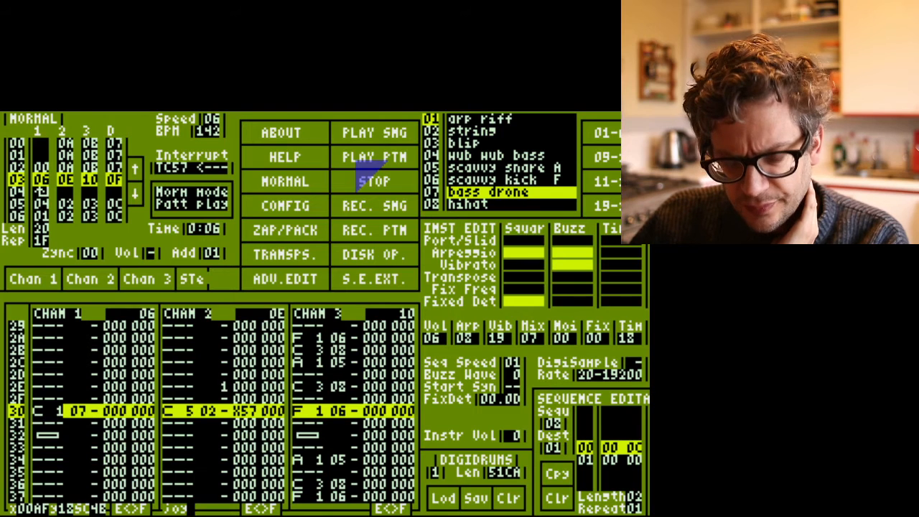
{"action": "key", "text": "Down"}
{"action": "key", "text": "Down"}
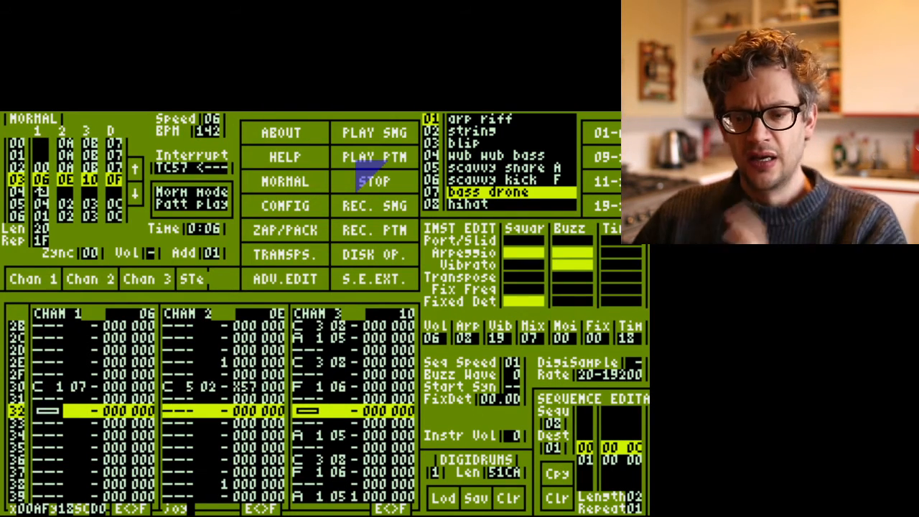
- Bring the STeDMA track into view beside channels 2 and 3, with the cursor in channel 3's instrument column
{"action": "key", "text": "Right"}
{"action": "key", "text": "Right"}
{"action": "key", "text": "Right"}
{"action": "key", "text": "Right"}
{"action": "key", "text": "Right"}
{"action": "key", "text": "Right"}
{"action": "key", "text": "Right"}
{"action": "key", "text": "Right"}
{"action": "key", "text": "Right"}
{"action": "key", "text": "Right"}
{"action": "key", "text": "Right"}
{"action": "key", "text": "Right"}
{"action": "key", "text": "Right"}
{"action": "key", "text": "Right"}
{"action": "key", "text": "Right"}
{"action": "key", "text": "Right"}
{"action": "key", "text": "Right"}
{"action": "key", "text": "Right"}
{"action": "key", "text": "Right"}
{"action": "key", "text": "Right"}
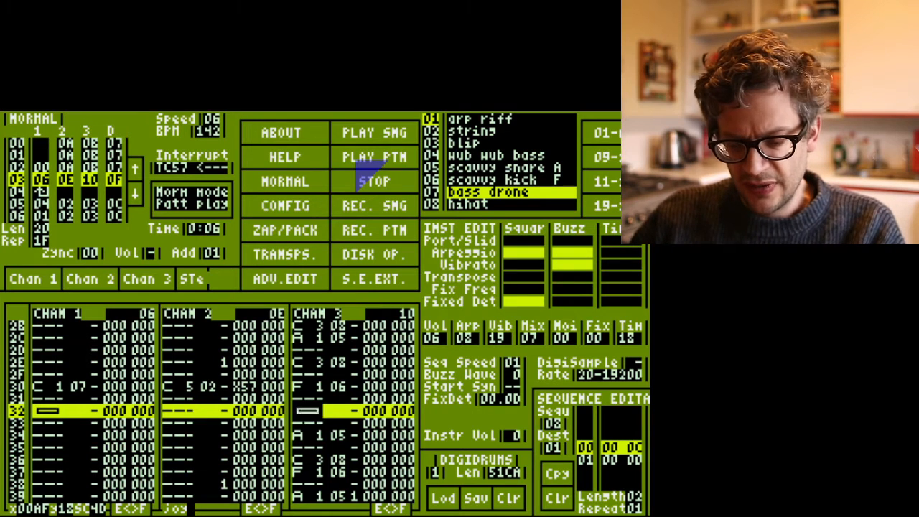
{"action": "key", "text": "Right"}
{"action": "key", "text": "Right"}
{"action": "key", "text": "Right"}
{"action": "key", "text": "Right"}
{"action": "key", "text": "Right"}
{"action": "key", "text": "Right"}
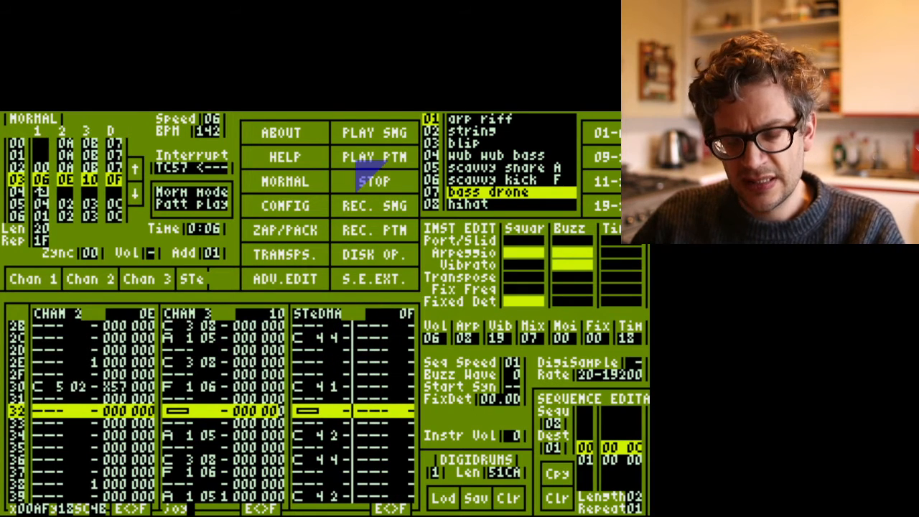
{"action": "key", "text": "Left"}
{"action": "key", "text": "Left"}
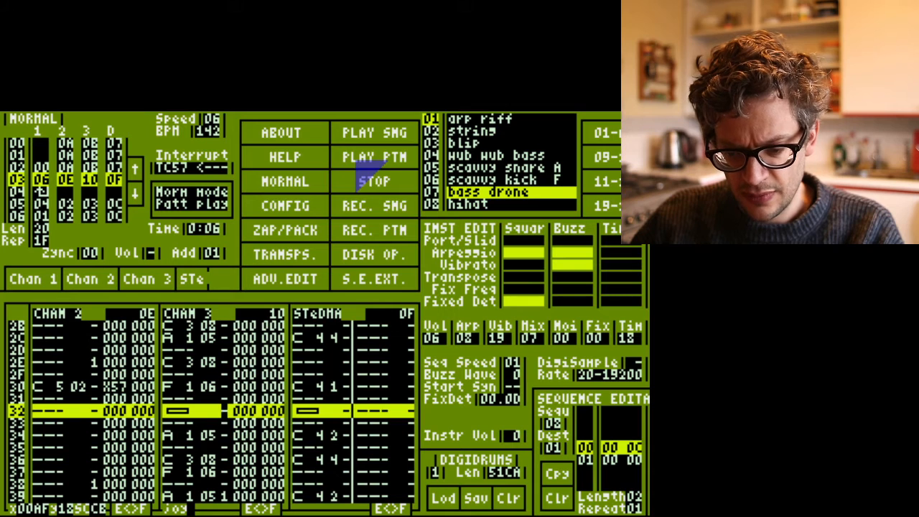
{"action": "key", "text": "Left"}
{"action": "key", "text": "Left"}
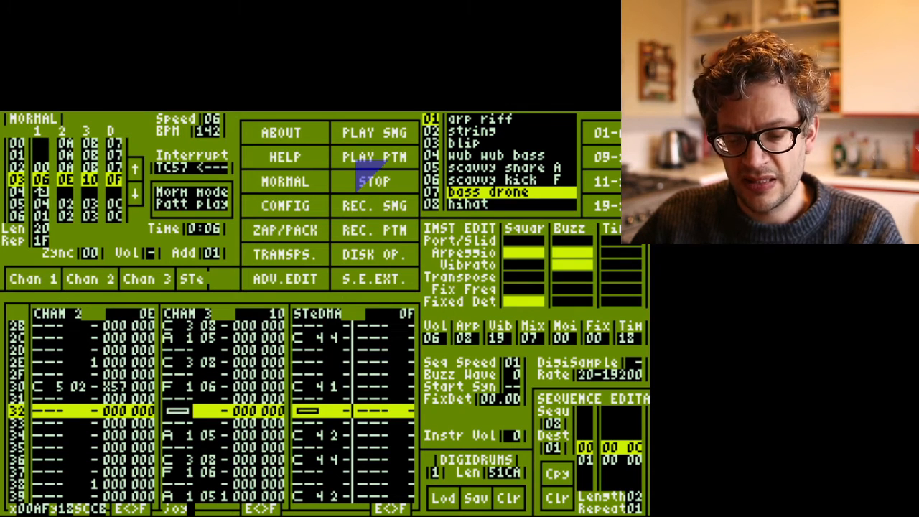
- Examine the channel 3 and STeDMA drum entries between rows 32 and 3F, finishing on row 39
{"action": "key", "text": "Down"}
{"action": "key", "text": "Down"}
{"action": "key", "text": "Down"}
{"action": "key", "text": "Down"}
{"action": "key", "text": "Down"}
{"action": "key", "text": "Down"}
{"action": "key", "text": "Down"}
{"action": "key", "text": "Down"}
{"action": "key", "text": "Down"}
{"action": "key", "text": "Down"}
{"action": "key", "text": "Down"}
{"action": "key", "text": "Down"}
{"action": "key", "text": "Down"}
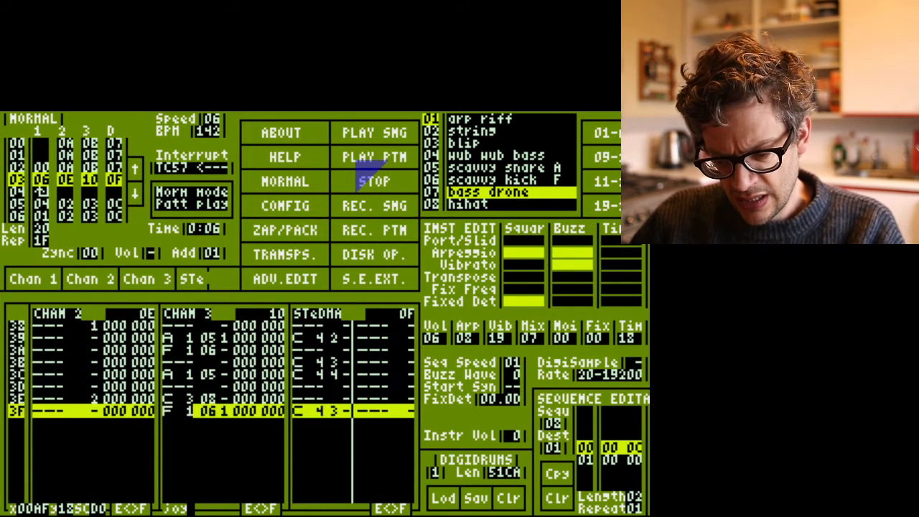
{"action": "key", "text": "Up"}
{"action": "key", "text": "Up"}
{"action": "key", "text": "Up"}
{"action": "key", "text": "Up"}
{"action": "key", "text": "Up"}
{"action": "key", "text": "Up"}
{"action": "key", "text": "Up"}
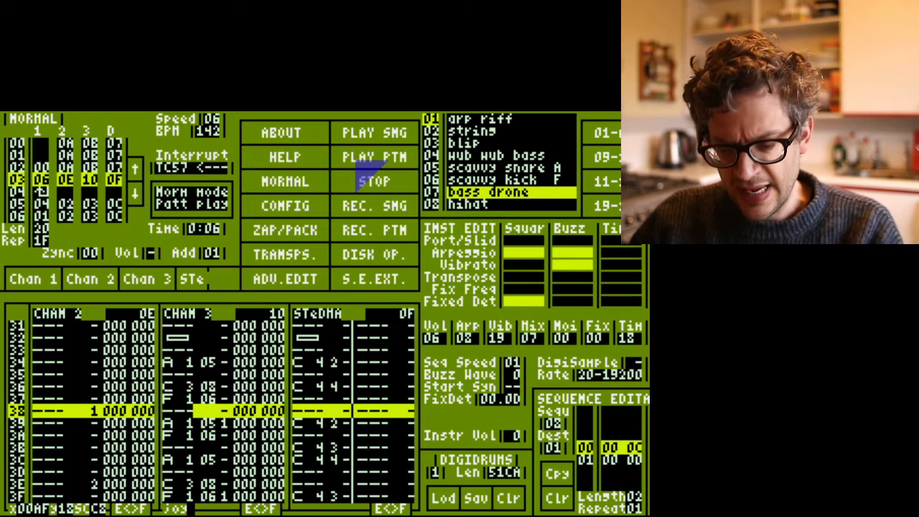
{"action": "key", "text": "Down"}
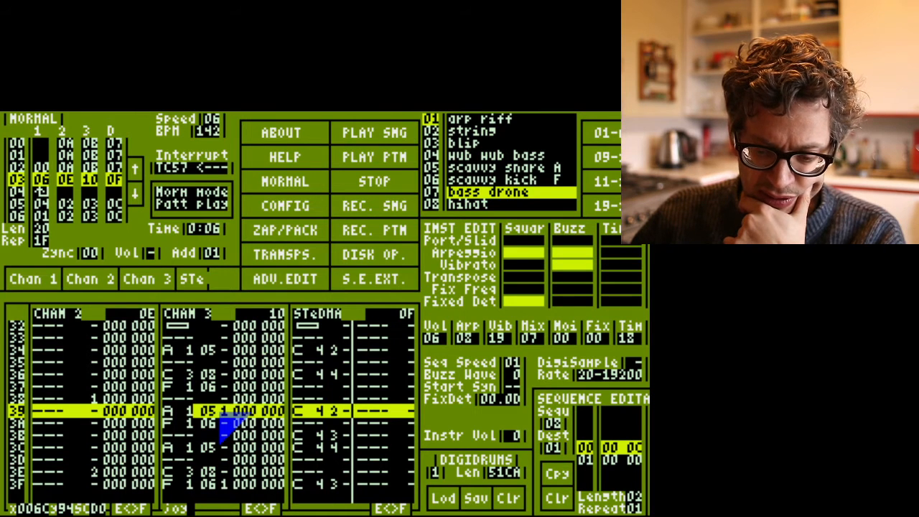
- Mute channels 2 and 1, and play the pattern with only channel 3 and the STe channel audible
{"action": "left_click", "coordinate": [90, 282]}
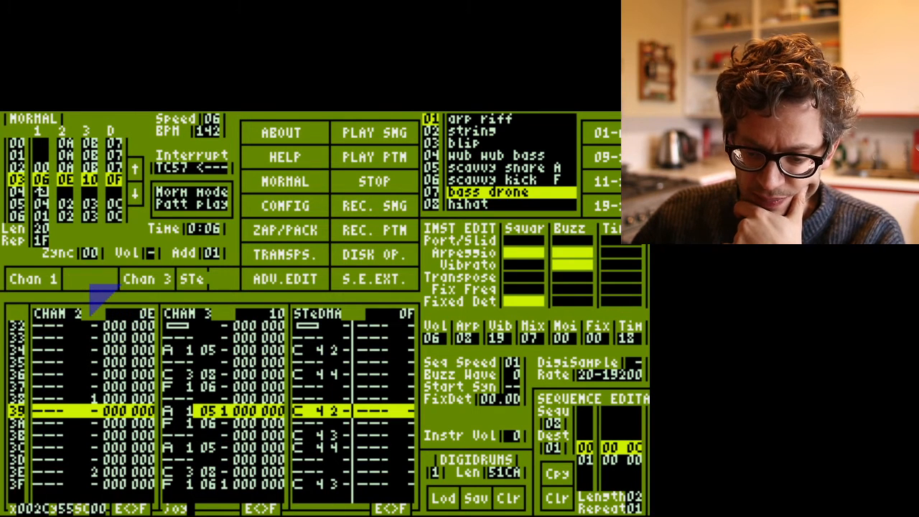
{"action": "left_click", "coordinate": [43, 282]}
{"action": "left_click", "coordinate": [363, 179]}
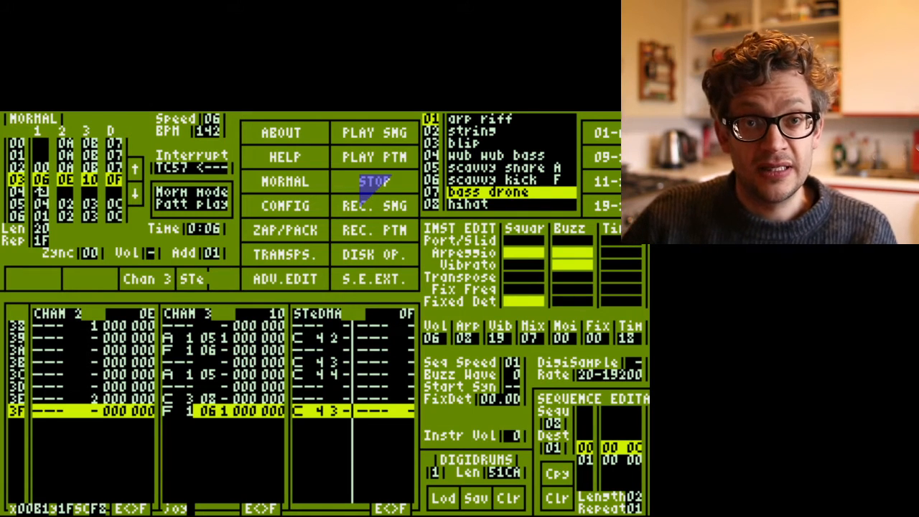
- Go to song position 05, unmute channels 2 and 1, and play the song from there
{"action": "left_click", "coordinate": [134, 193]}
{"action": "left_click", "coordinate": [134, 193]}
{"action": "left_click", "coordinate": [69, 279]}
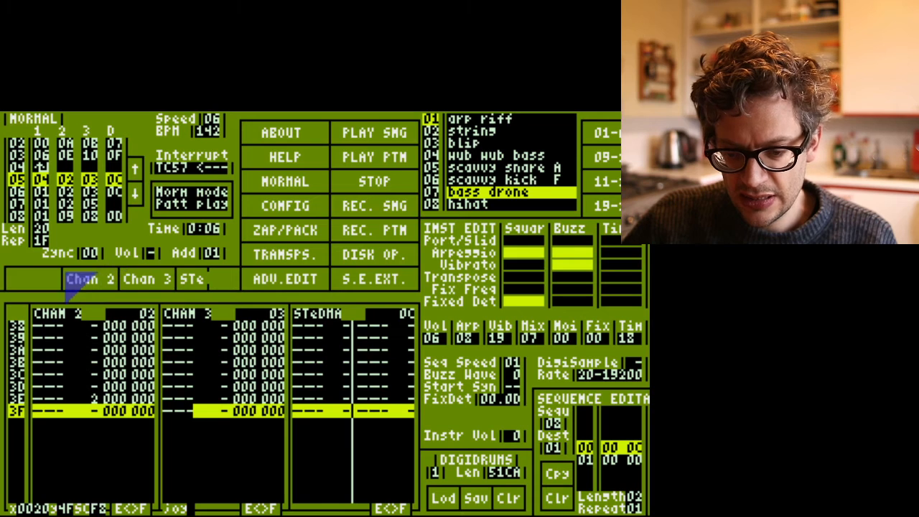
{"action": "left_click", "coordinate": [47, 279]}
{"action": "left_click", "coordinate": [337, 148]}
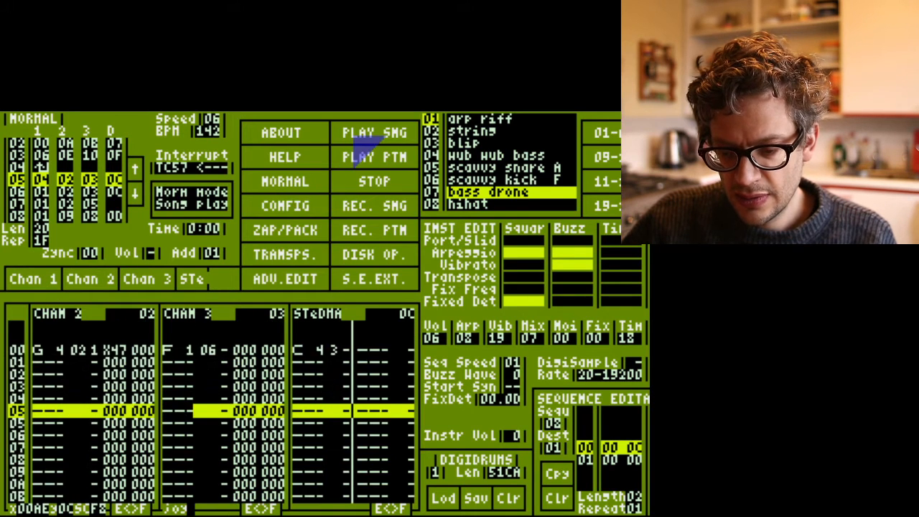
{"action": "left_click", "coordinate": [356, 181]}
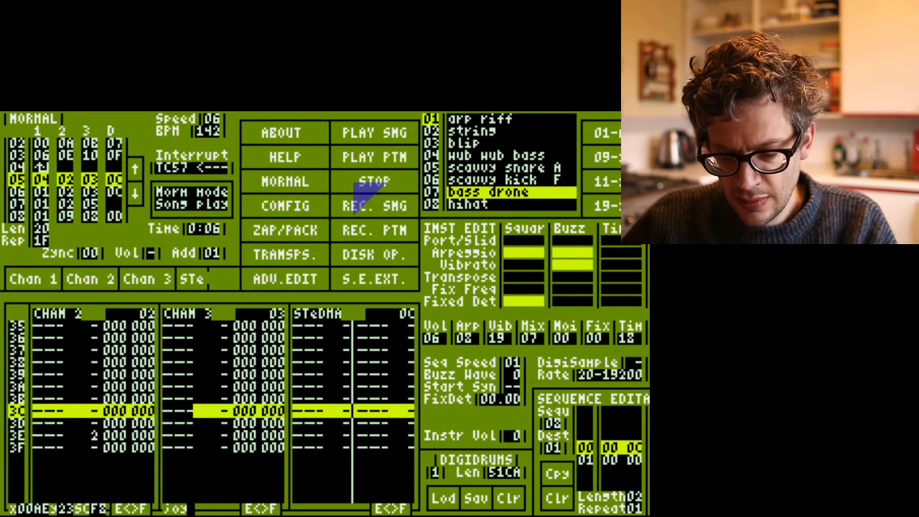
- Bring the channel 1 track back into view and play the position 05 pattern with only channel 1 audible
{"action": "key", "text": "Tab"}
{"action": "key", "text": "Tab"}
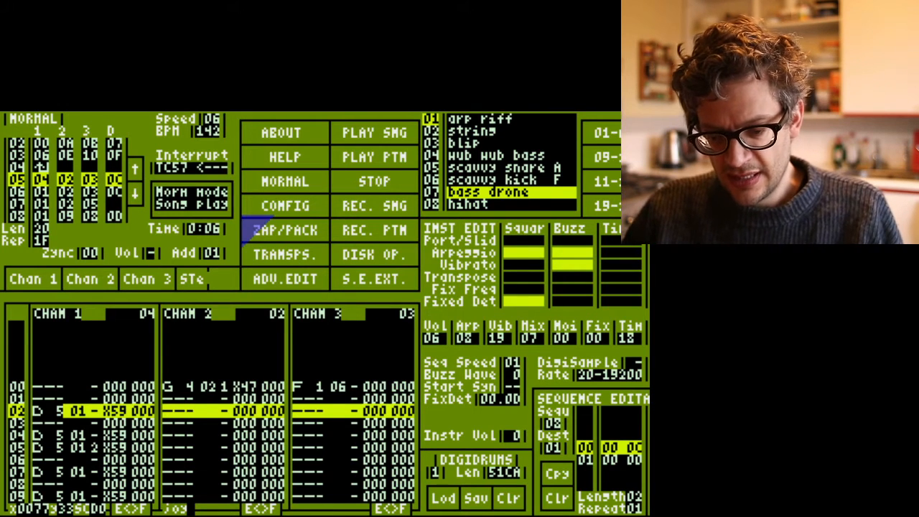
{"action": "left_click", "coordinate": [108, 280]}
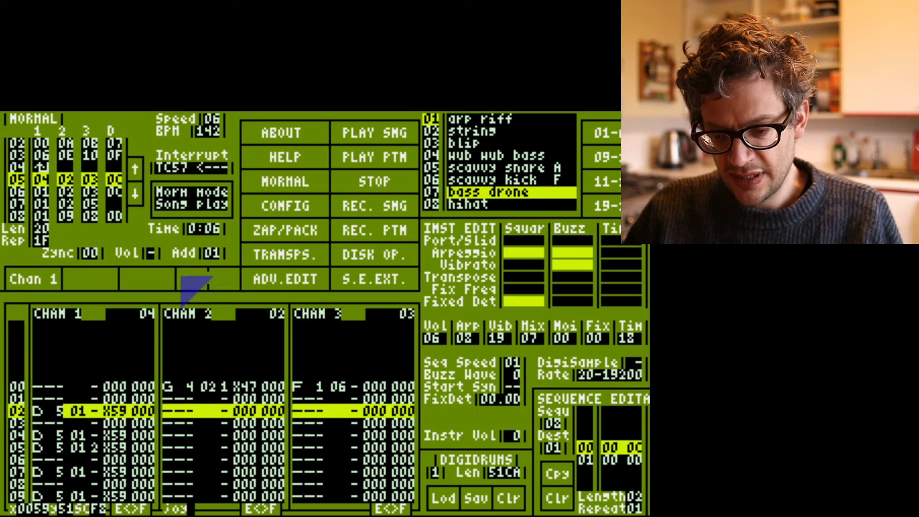
{"action": "left_click", "coordinate": [374, 156]}
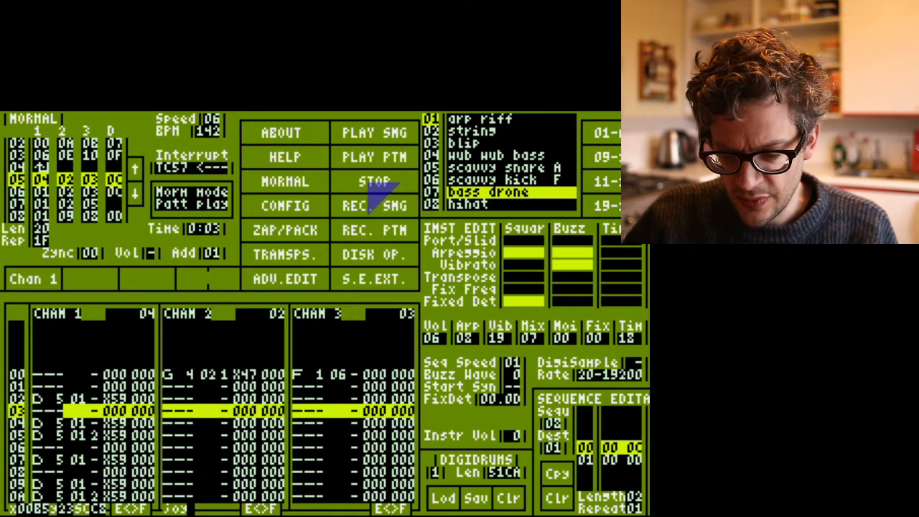
- Mute channel 1, unmute channel 2, and play the position 05 pattern with only channel 2 audible
{"action": "left_click", "coordinate": [19, 288]}
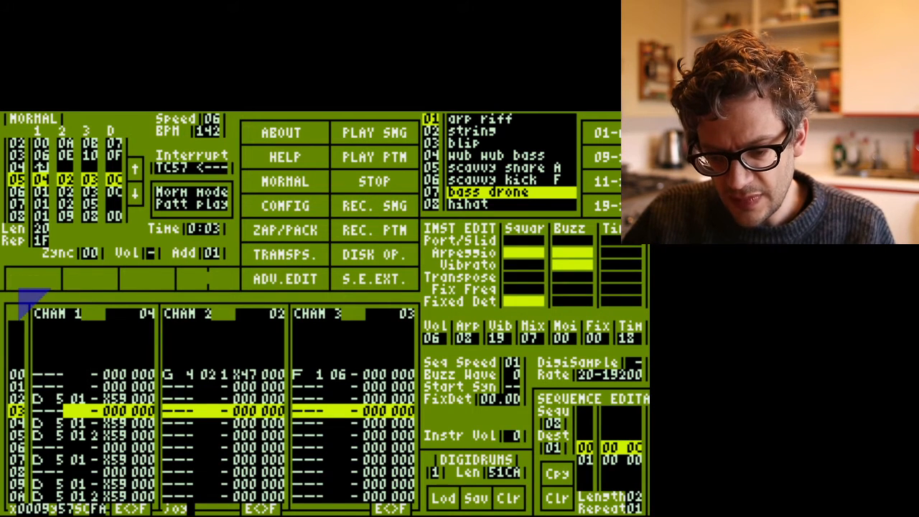
{"action": "left_click", "coordinate": [75, 287]}
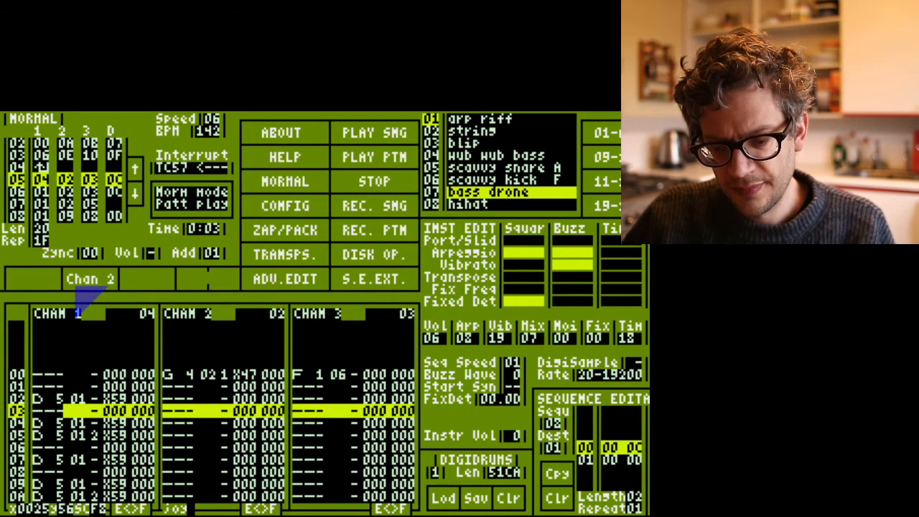
{"action": "left_click", "coordinate": [381, 159]}
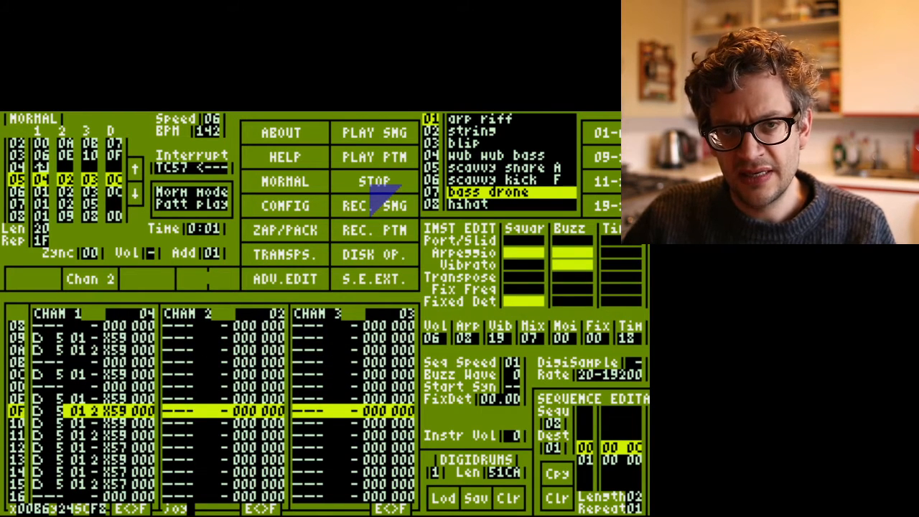
{"action": "left_click", "coordinate": [365, 181]}
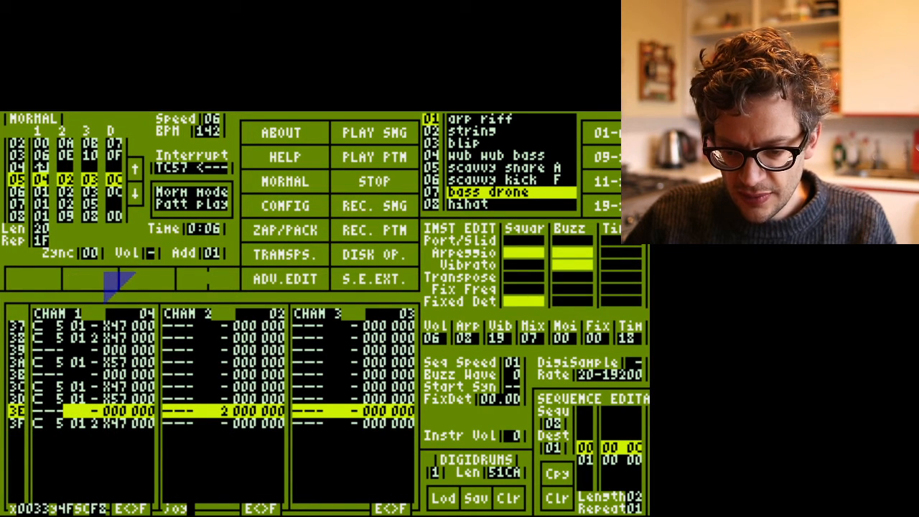
- Play the position 05 pattern with channel 3 alone, the STe channel alone, and both together
{"action": "left_click", "coordinate": [372, 181]}
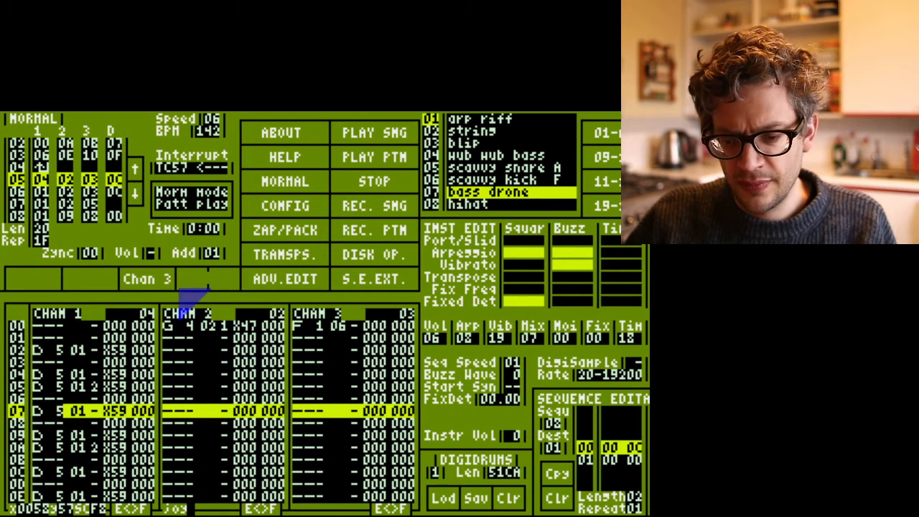
{"action": "left_click", "coordinate": [379, 155]}
{"action": "left_click", "coordinate": [375, 177]}
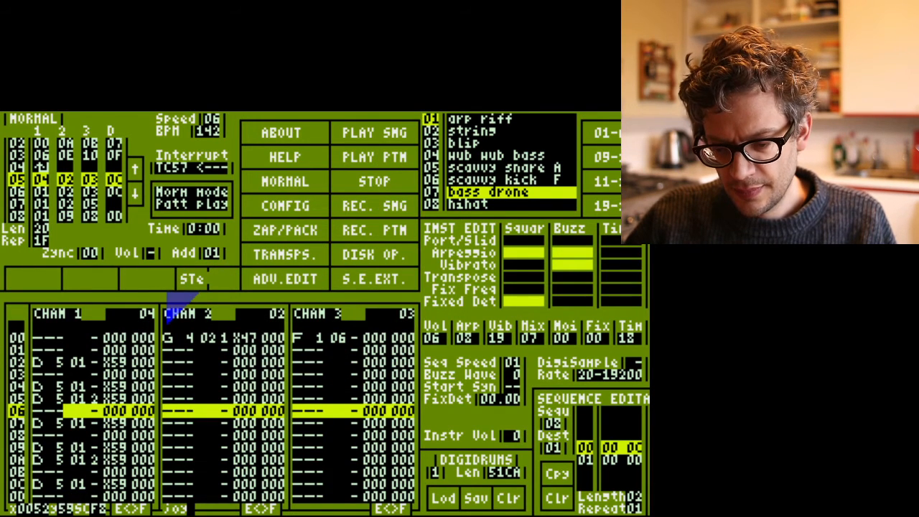
{"action": "left_click", "coordinate": [383, 161]}
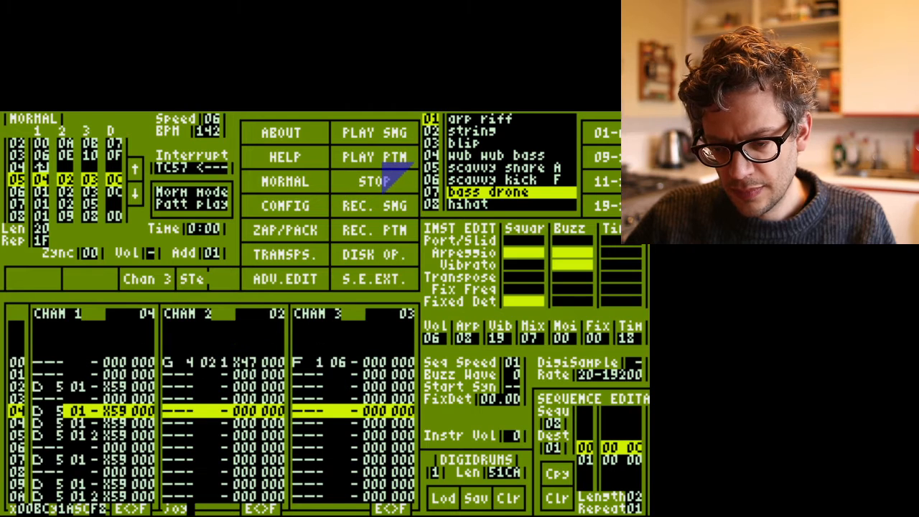
{"action": "left_click", "coordinate": [380, 180]}
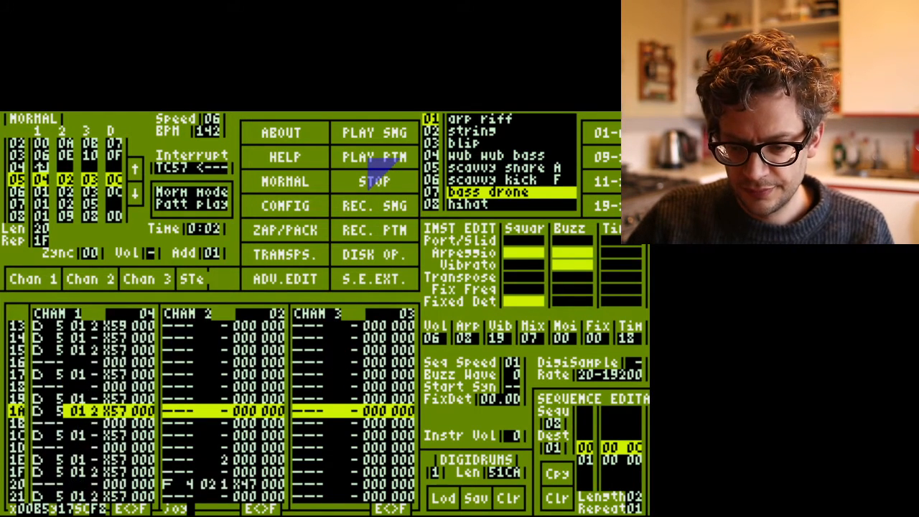
- Play the song on to position 07, replay its pattern with only channel 3 audible, and move to the M17 effect at row 32
{"action": "key", "text": "ctrl"}
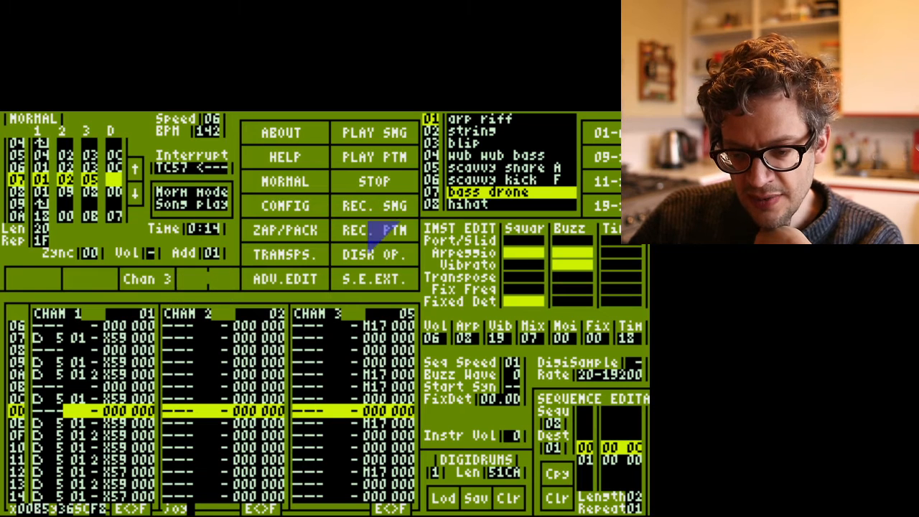
{"action": "left_click", "coordinate": [353, 155]}
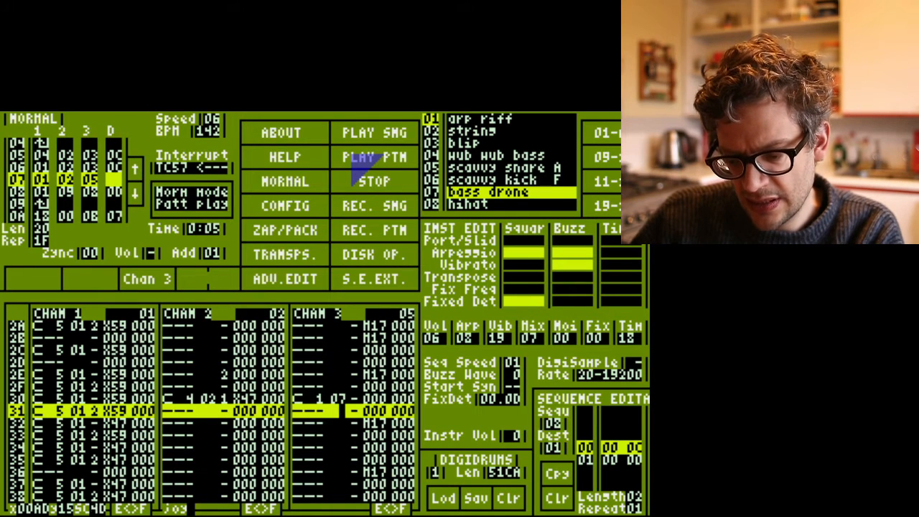
{"action": "key", "text": "Down"}
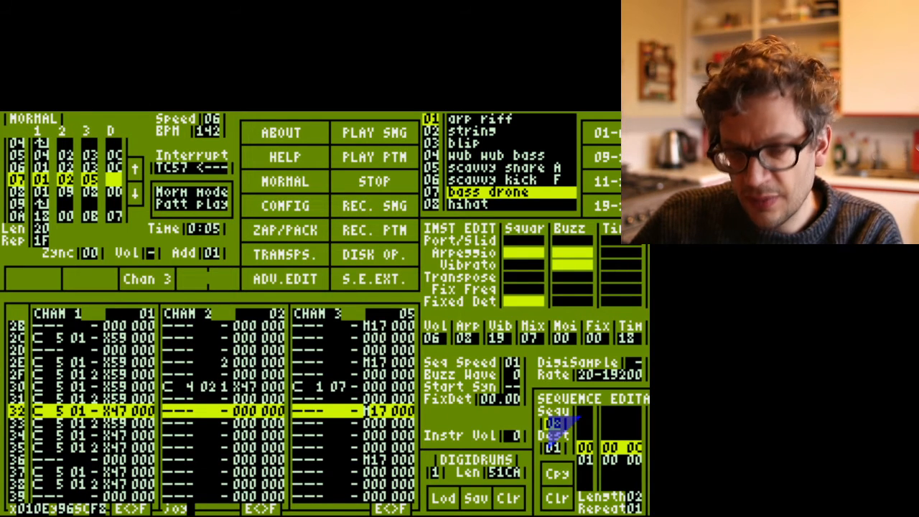
- Bring up sequence 17 in the sequence editor to examine the sequence behind channel 3's M17 effect
{"action": "key", "text": "Up"}
{"action": "key", "text": "Up"}
{"action": "key", "text": "Up"}
{"action": "key", "text": "Up"}
{"action": "key", "text": "Up"}
{"action": "key", "text": "Up"}
{"action": "key", "text": "Up"}
{"action": "key", "text": "Up"}
{"action": "key", "text": "Up"}
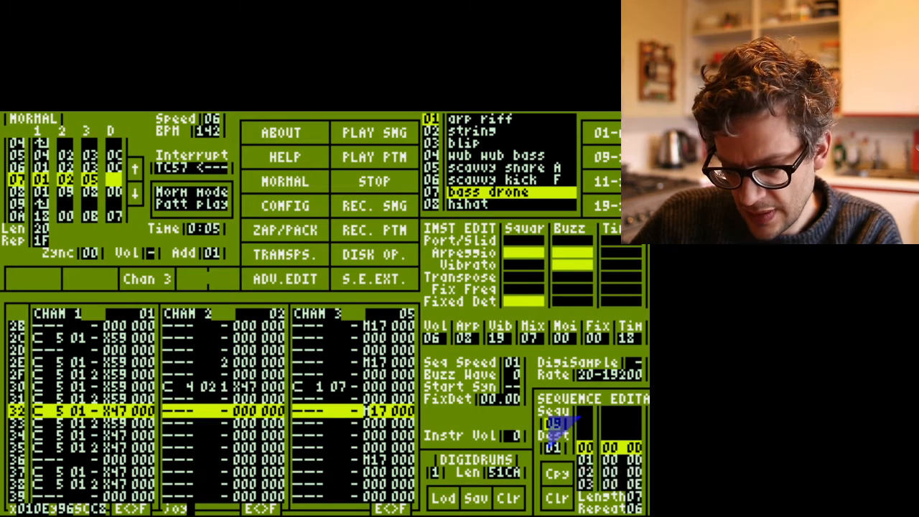
{"action": "key", "text": "Up"}
{"action": "key", "text": "Up"}
{"action": "key", "text": "Up"}
{"action": "key", "text": "Up"}
{"action": "key", "text": "Up"}
{"action": "key", "text": "Up"}
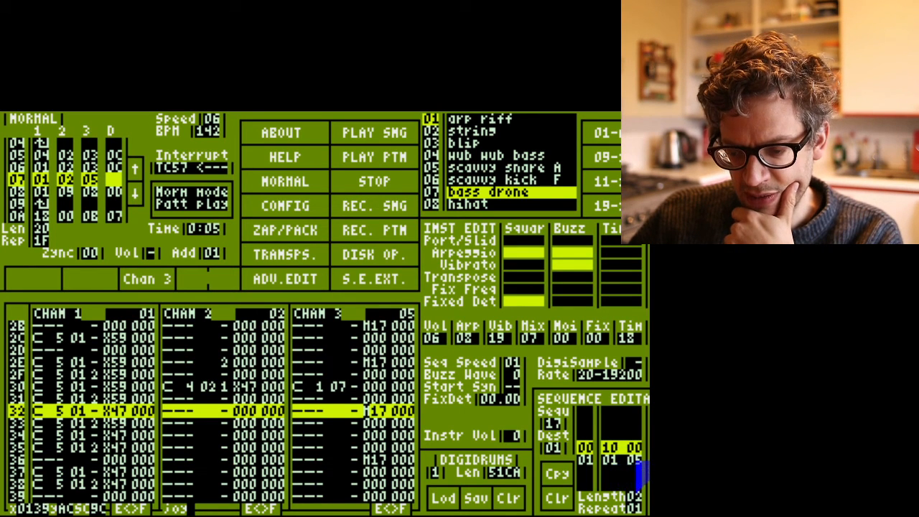
- Replay the position 07 pattern with channel 3 alone, then with channels 1, 2 and 3 together
{"action": "left_click", "coordinate": [388, 160]}
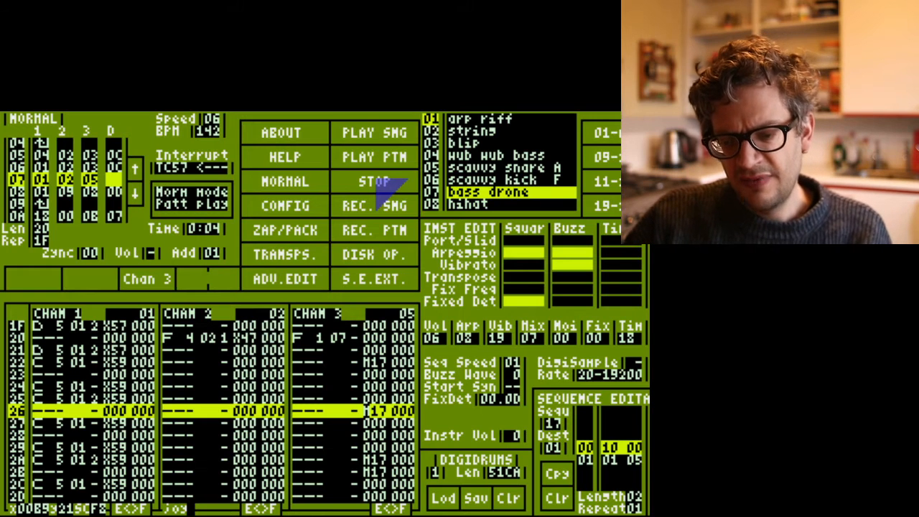
{"action": "left_click", "coordinate": [375, 161]}
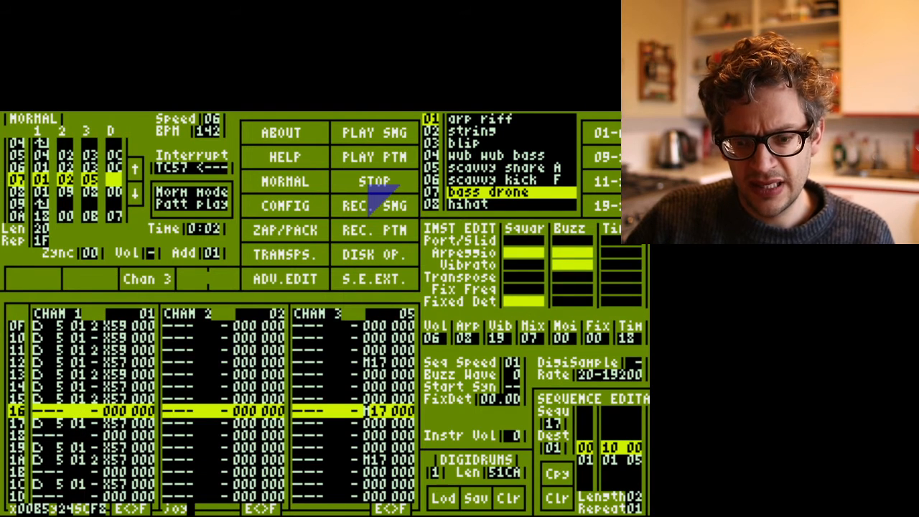
{"action": "left_click", "coordinate": [107, 279]}
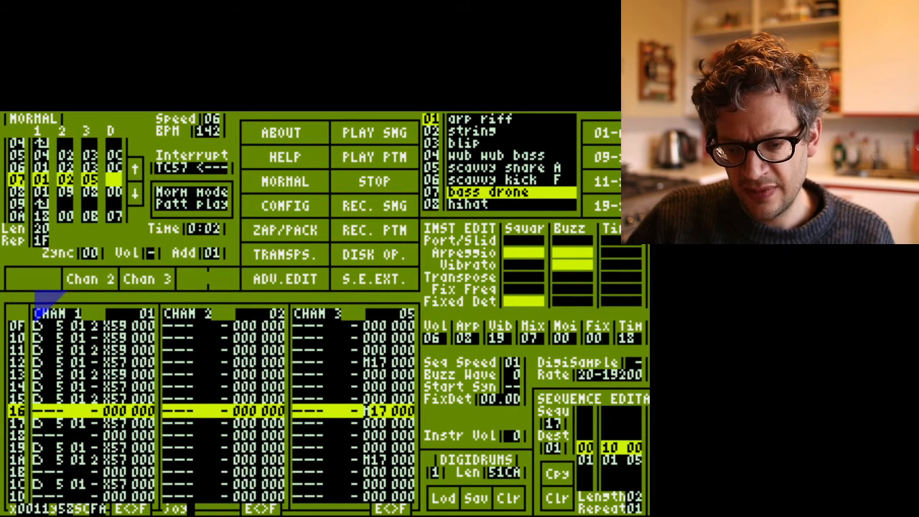
{"action": "left_click", "coordinate": [35, 293]}
{"action": "left_click", "coordinate": [359, 152]}
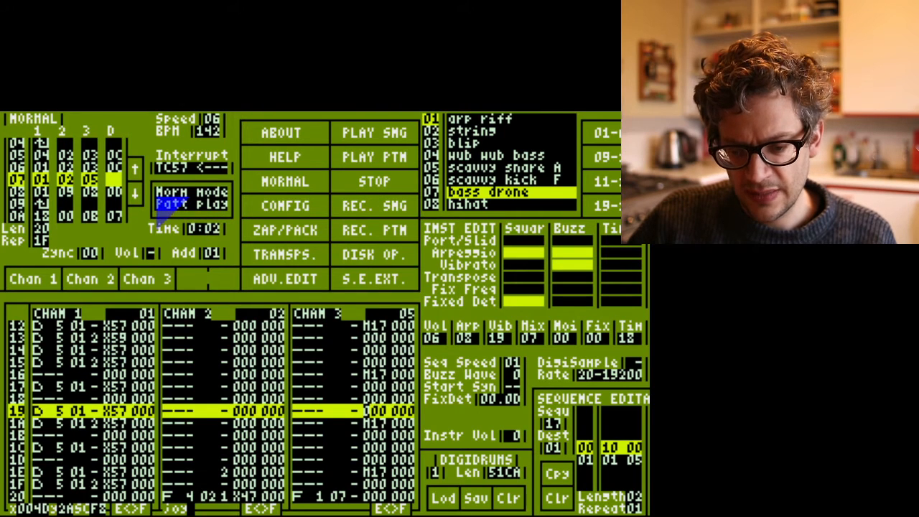
- Play the song on through position 08 and from the start of position 0A, stopping at the end of its pattern
{"action": "left_click", "coordinate": [392, 137]}
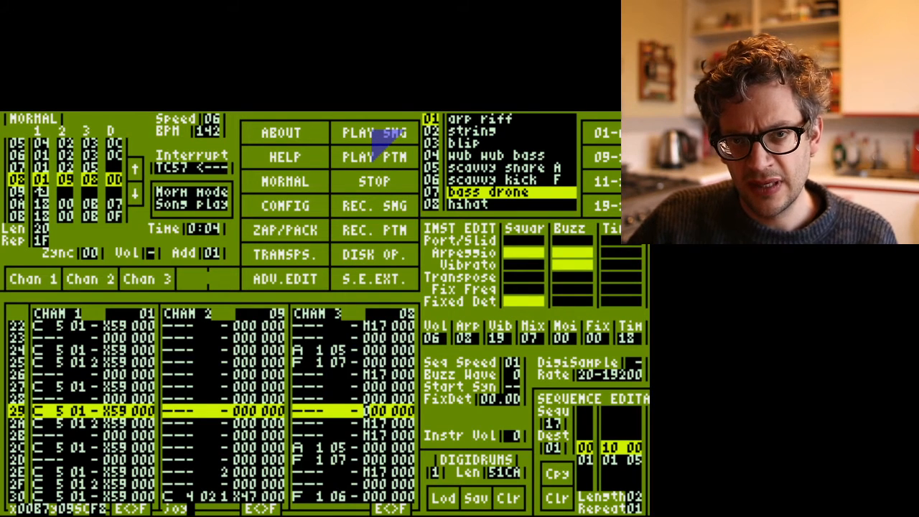
{"action": "left_click", "coordinate": [376, 136]}
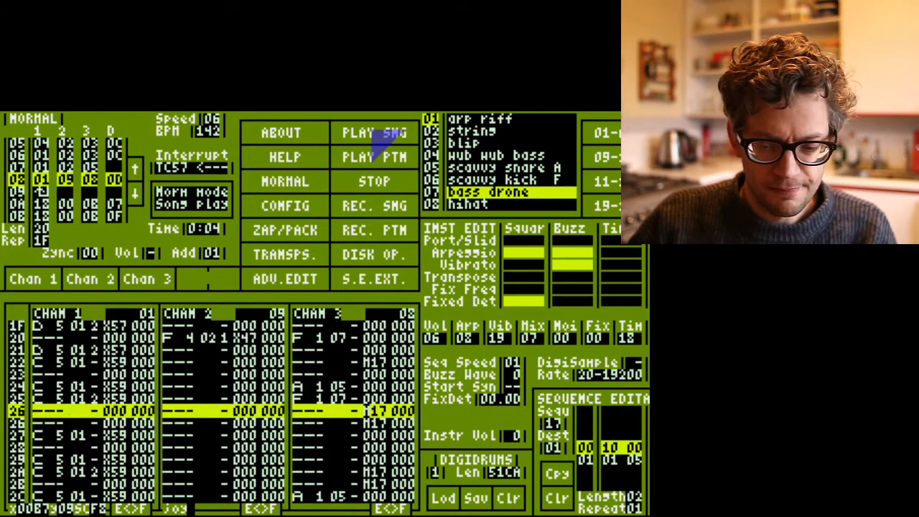
{"action": "left_click", "coordinate": [369, 179]}
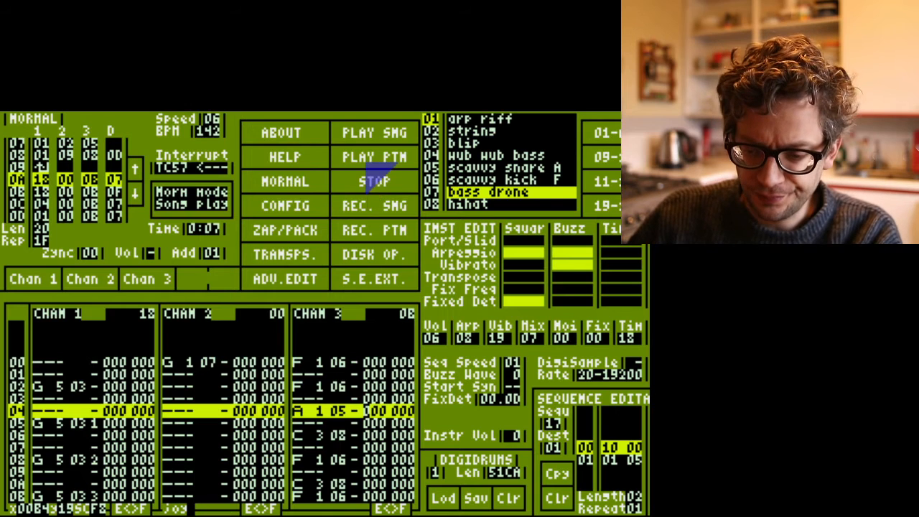
{"action": "left_click", "coordinate": [368, 132]}
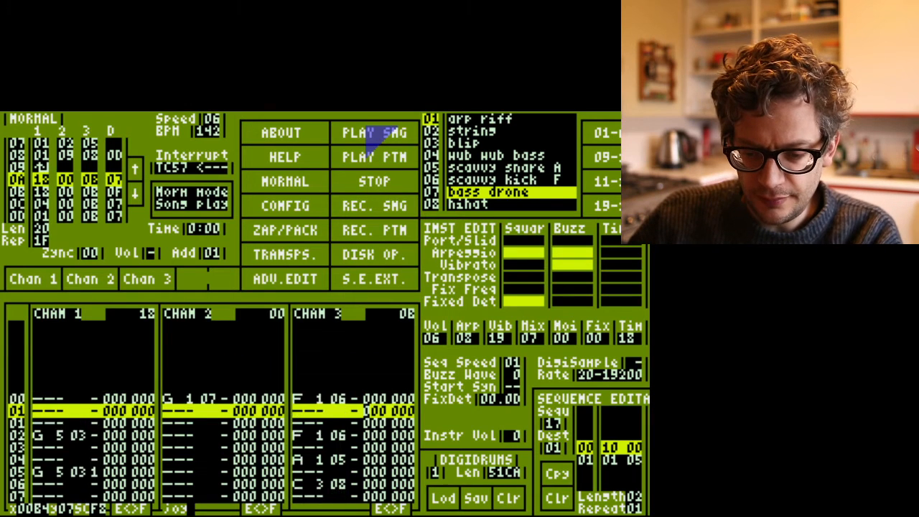
{"action": "left_click", "coordinate": [370, 183]}
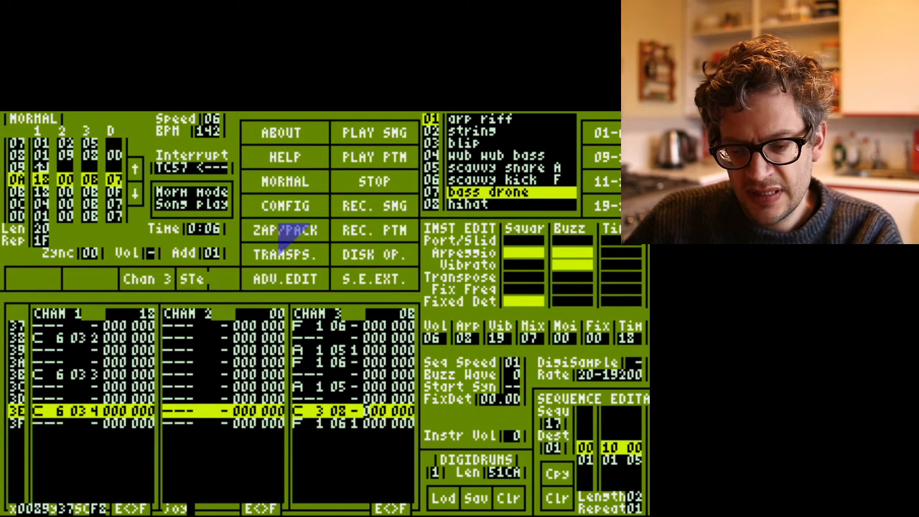
- Play the position 0A pattern with channel 3 and the STe channel, and replay it with only channel 1 audible
{"action": "left_click", "coordinate": [384, 159]}
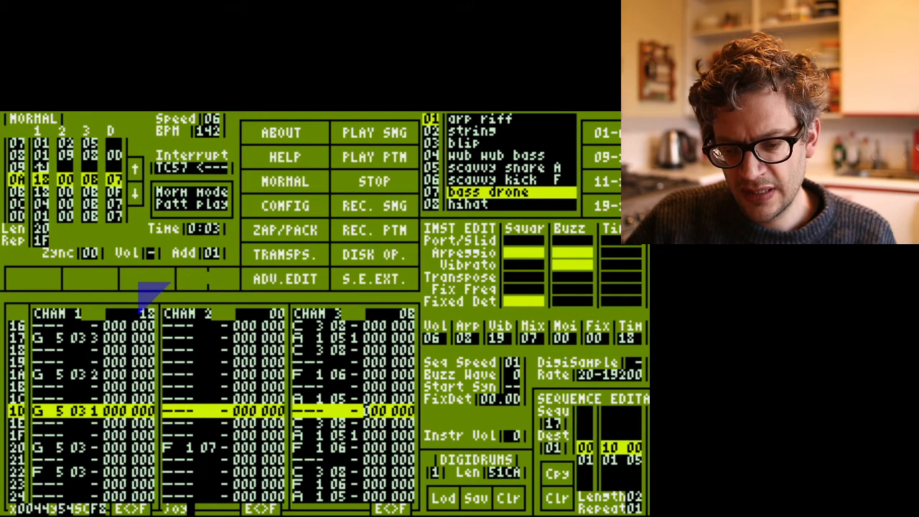
{"action": "left_click", "coordinate": [347, 162]}
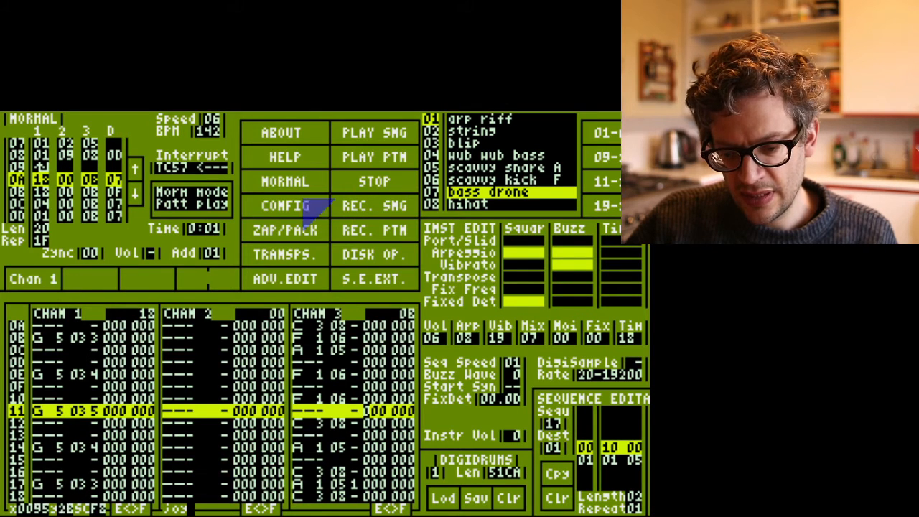
{"action": "left_click", "coordinate": [388, 161]}
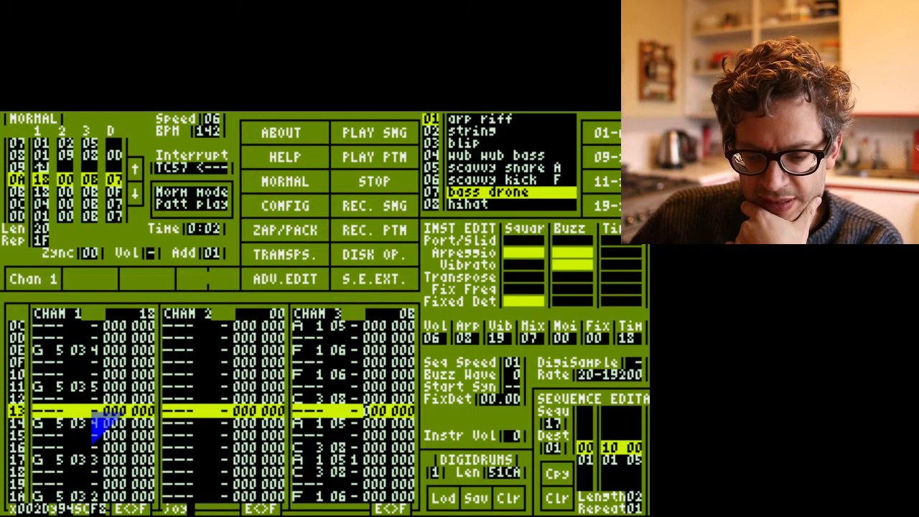
- Go back to channel 1's first instrument 03 note at row 02 of the position 0A pattern
{"action": "key", "text": "Up"}
{"action": "key", "text": "Up"}
{"action": "key", "text": "Up"}
{"action": "key", "text": "Up"}
{"action": "key", "text": "Up"}
{"action": "key", "text": "Up"}
{"action": "key", "text": "Up"}
{"action": "key", "text": "Up"}
{"action": "key", "text": "Up"}
{"action": "key", "text": "Up"}
{"action": "key", "text": "Up"}
{"action": "key", "text": "Up"}
{"action": "key", "text": "Up"}
{"action": "key", "text": "Up"}
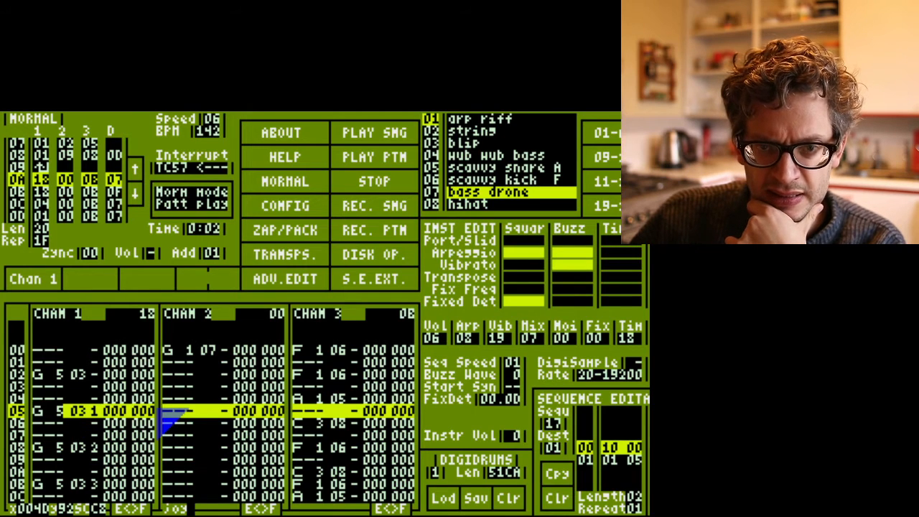
{"action": "key", "text": "Up"}
{"action": "key", "text": "Up"}
{"action": "key", "text": "Up"}
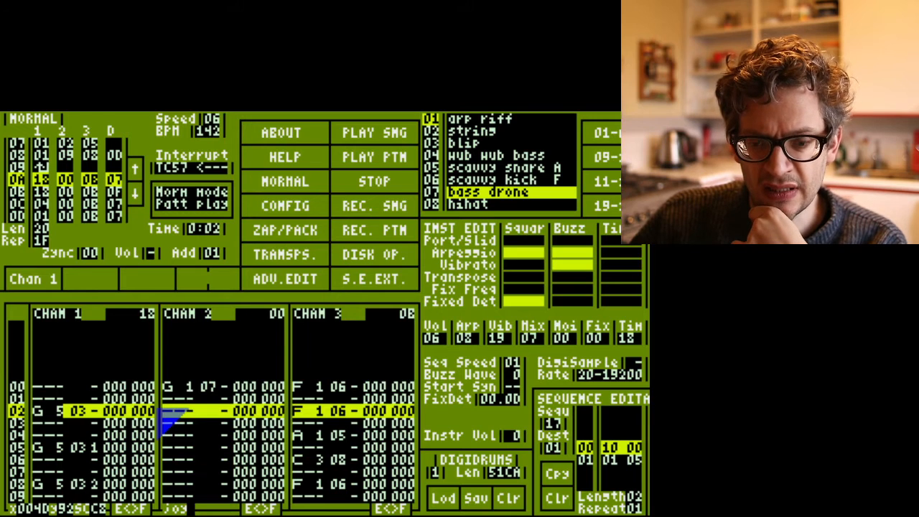
- Step down channel 1 from row 02 through rows 05 and 08 to examine the values beside each repeated instrument 03 note
{"action": "key", "text": "Down"}
{"action": "key", "text": "Down"}
{"action": "key", "text": "Down"}
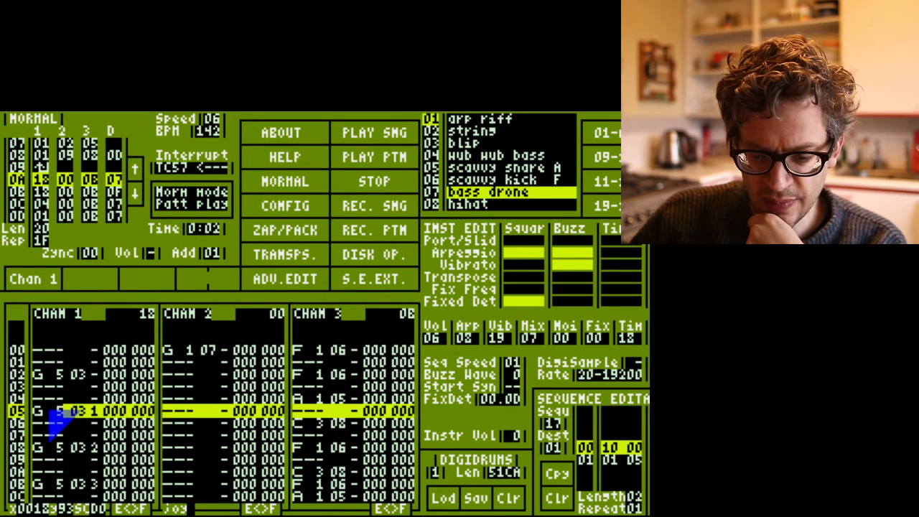
{"action": "key", "text": "Down"}
{"action": "key", "text": "Down"}
{"action": "key", "text": "Down"}
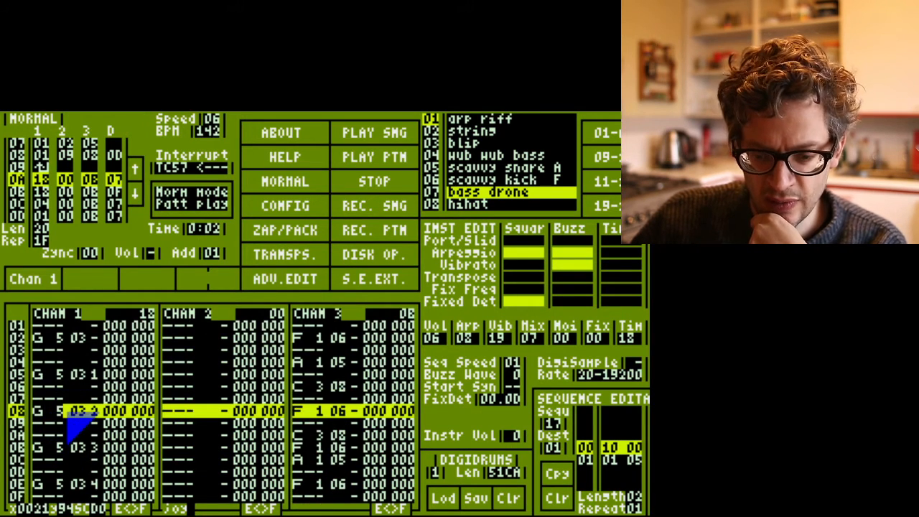
{"action": "key", "text": "Down"}
{"action": "key", "text": "Down"}
{"action": "key", "text": "Down"}
{"action": "key", "text": "Down"}
{"action": "key", "text": "Down"}
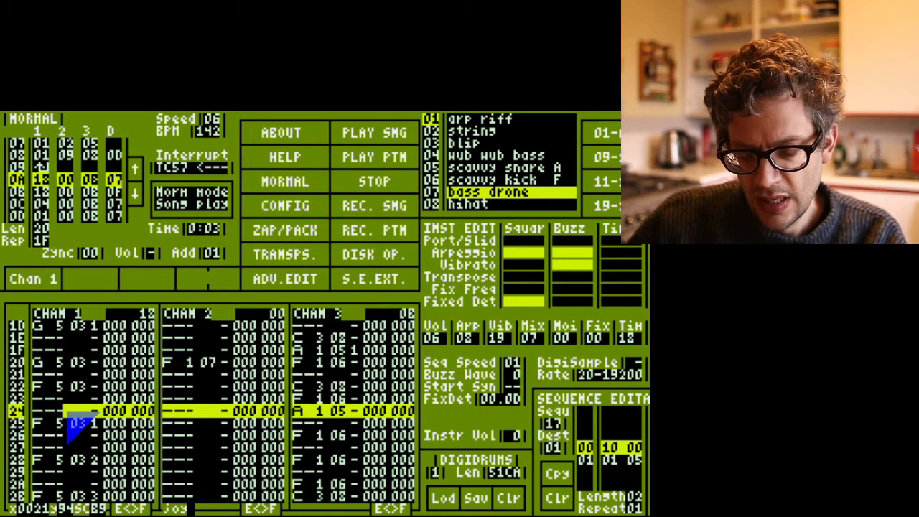
- Examine channel 1's repeated G 5 notes and the values beside them between rows 14 and 20
{"action": "key", "text": "Up"}
{"action": "key", "text": "Up"}
{"action": "key", "text": "Up"}
{"action": "key", "text": "Up"}
{"action": "key", "text": "Up"}
{"action": "key", "text": "Up"}
{"action": "key", "text": "Up"}
{"action": "key", "text": "Up"}
{"action": "key", "text": "Up"}
{"action": "key", "text": "Up"}
{"action": "key", "text": "Up"}
{"action": "key", "text": "Up"}
{"action": "key", "text": "Up"}
{"action": "key", "text": "Up"}
{"action": "key", "text": "Up"}
{"action": "key", "text": "Up"}
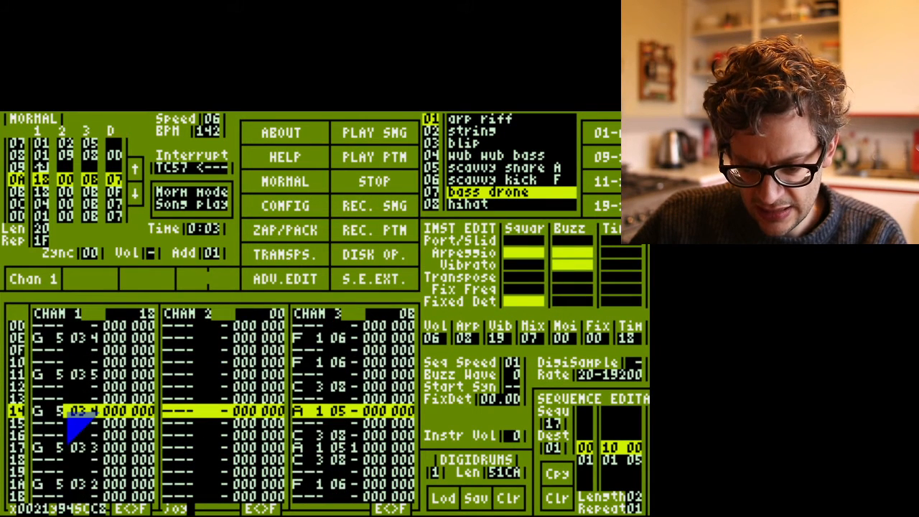
{"action": "key", "text": "Down"}
{"action": "key", "text": "Down"}
{"action": "key", "text": "Down"}
{"action": "key", "text": "Down"}
{"action": "key", "text": "Down"}
{"action": "key", "text": "Down"}
{"action": "key", "text": "Down"}
{"action": "key", "text": "Down"}
{"action": "key", "text": "Down"}
{"action": "key", "text": "Down"}
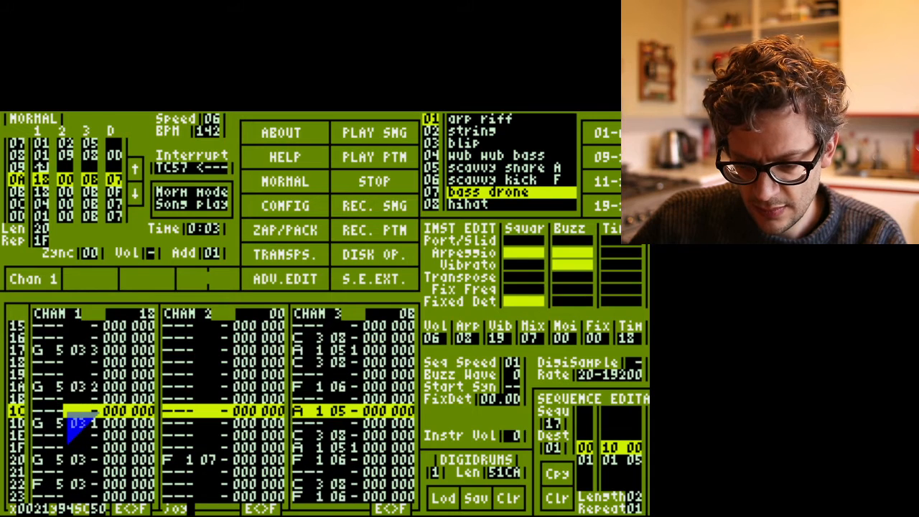
{"action": "key", "text": "Down"}
{"action": "key", "text": "Down"}
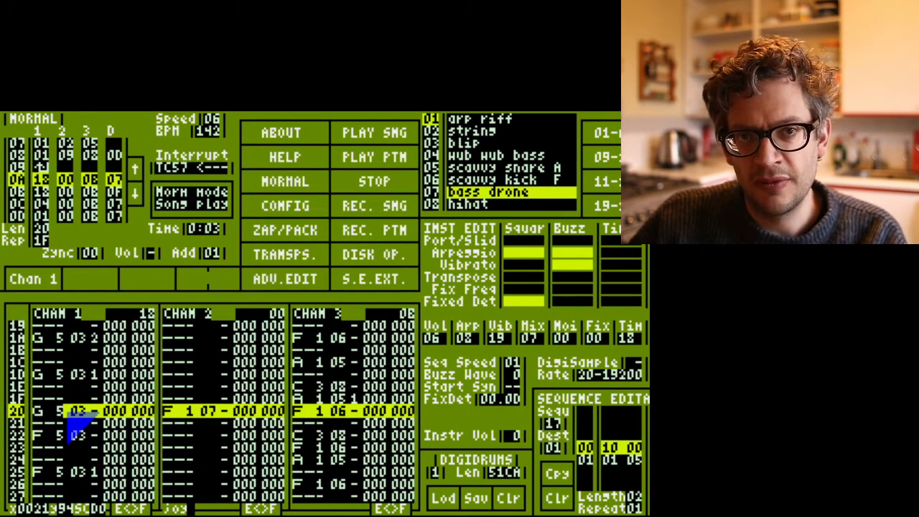
- Step down channel 1 to row 2C to examine the repeated F 5 notes and the values beside them
{"action": "key", "text": "Down"}
{"action": "key", "text": "Down"}
{"action": "key", "text": "Down"}
{"action": "key", "text": "Down"}
{"action": "key", "text": "Down"}
{"action": "key", "text": "Down"}
{"action": "key", "text": "Down"}
{"action": "key", "text": "Down"}
{"action": "key", "text": "Down"}
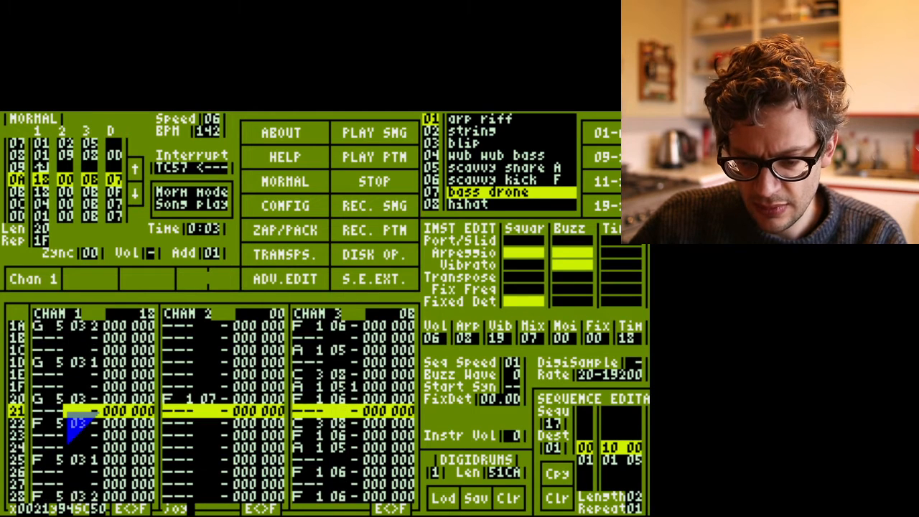
{"action": "key", "text": "Down"}
{"action": "key", "text": "Down"}
{"action": "key", "text": "Down"}
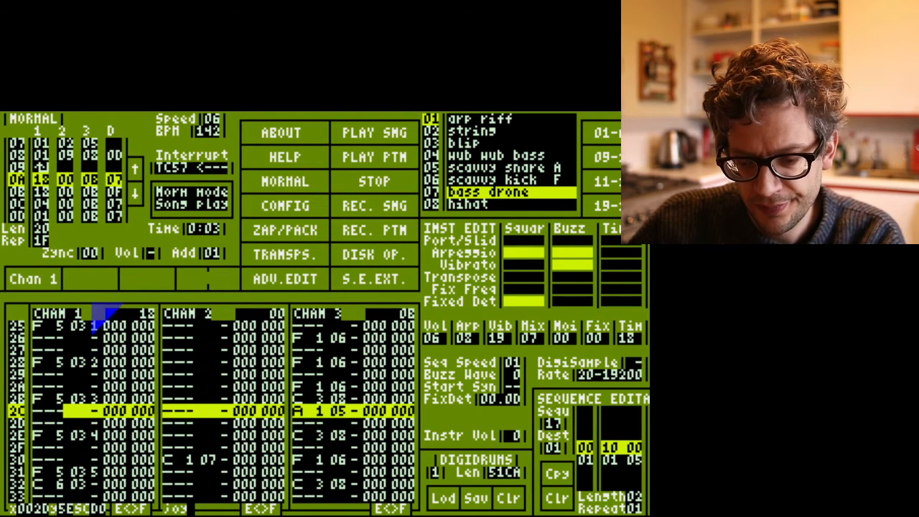
- Play the position 0A pattern with only channel 2 audible, then unmute every channel and play the song on to position 0D
{"action": "left_click", "coordinate": [65, 287]}
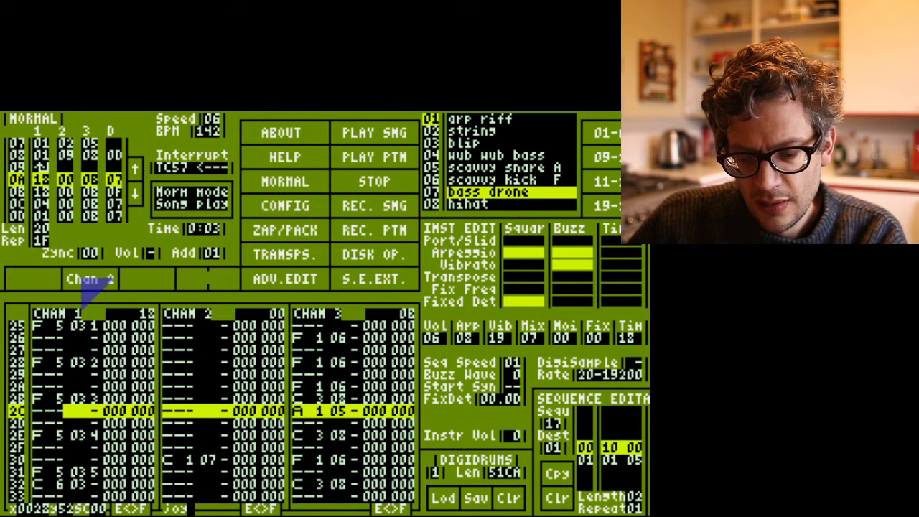
{"action": "left_click", "coordinate": [401, 157]}
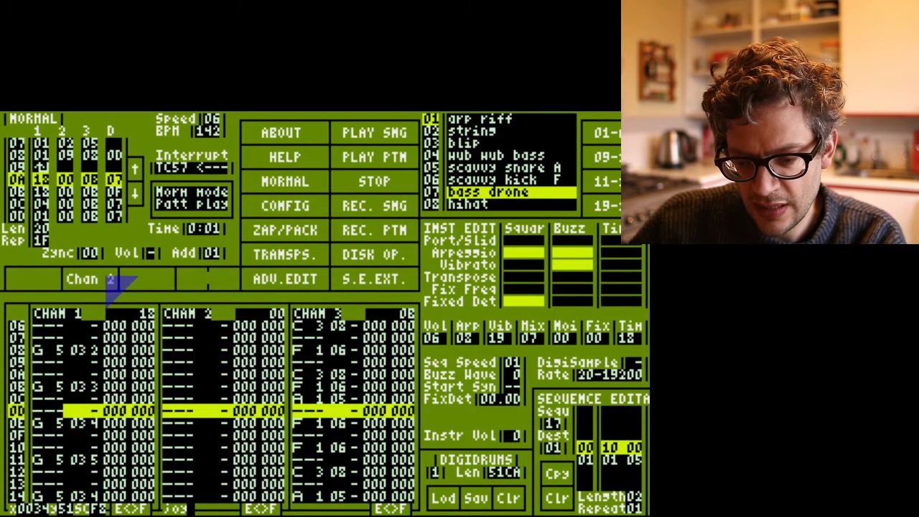
{"action": "left_click", "coordinate": [147, 281]}
{"action": "left_click", "coordinate": [54, 287]}
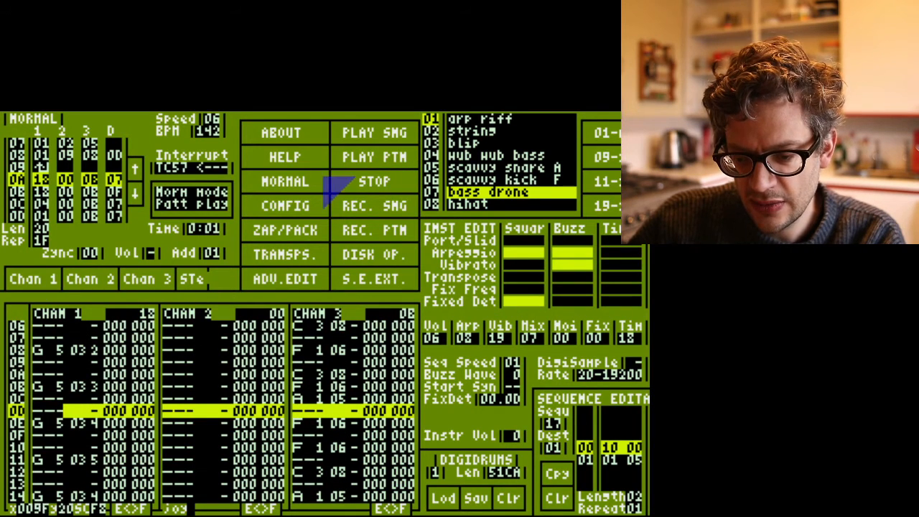
{"action": "key", "text": "F5"}
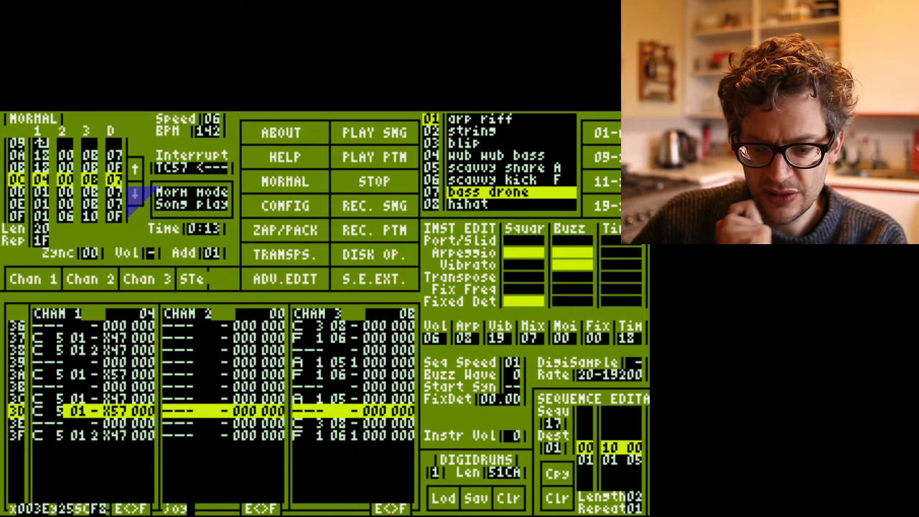
{"action": "left_click", "coordinate": [342, 144]}
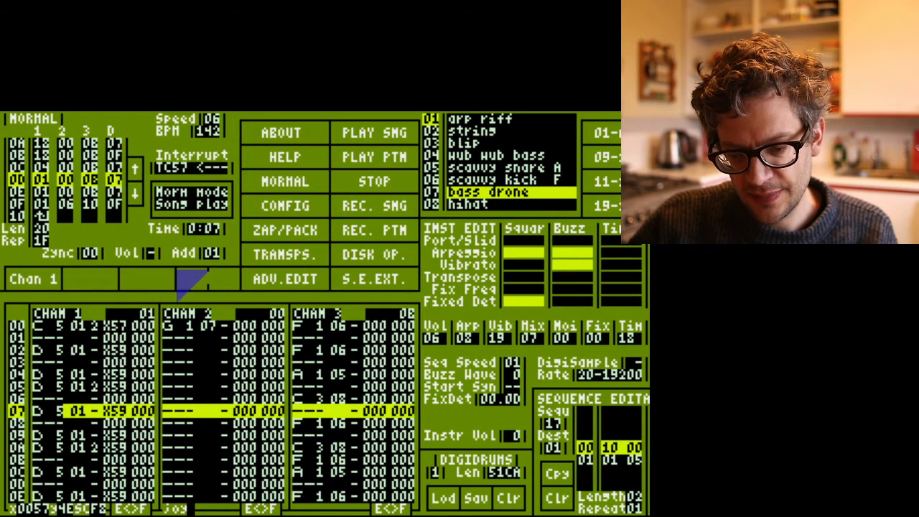
- Play the position 0D pattern and the position 0C pattern with only channel 1 audible, stopping at row 24
{"action": "left_click", "coordinate": [355, 160]}
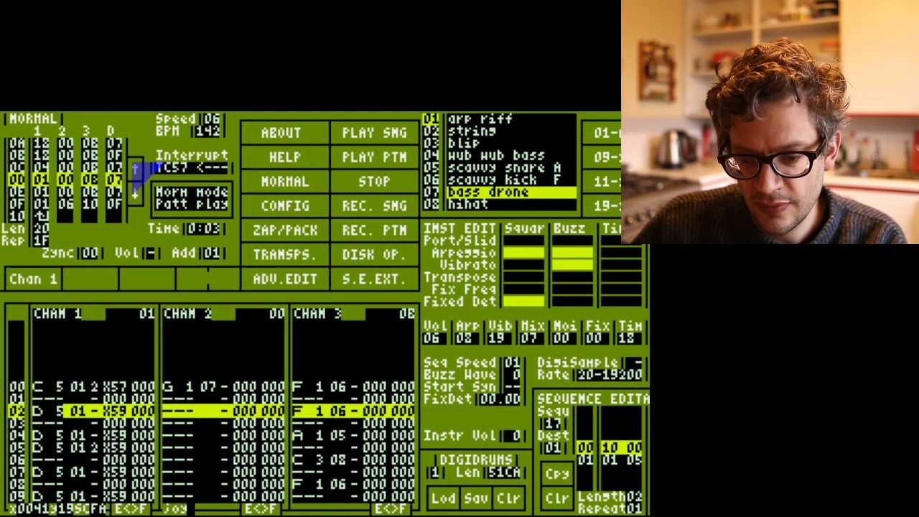
{"action": "left_click", "coordinate": [135, 169]}
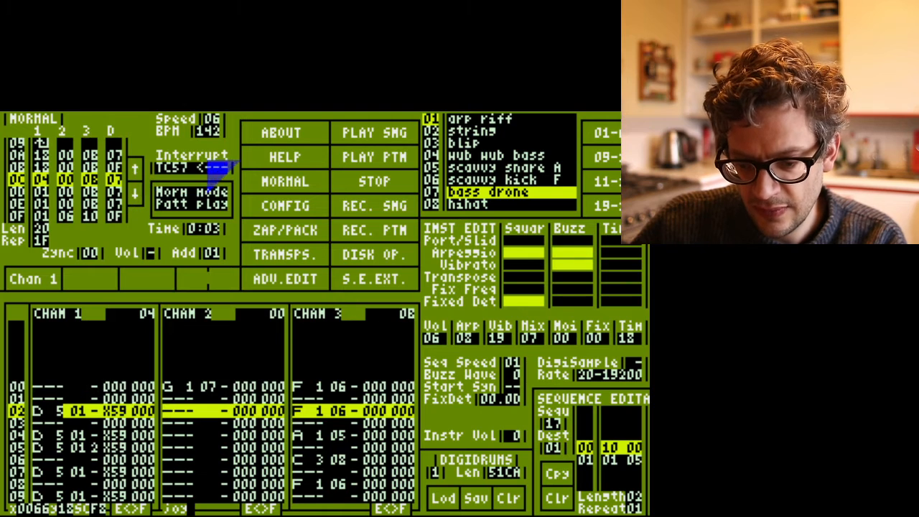
{"action": "left_click", "coordinate": [359, 158]}
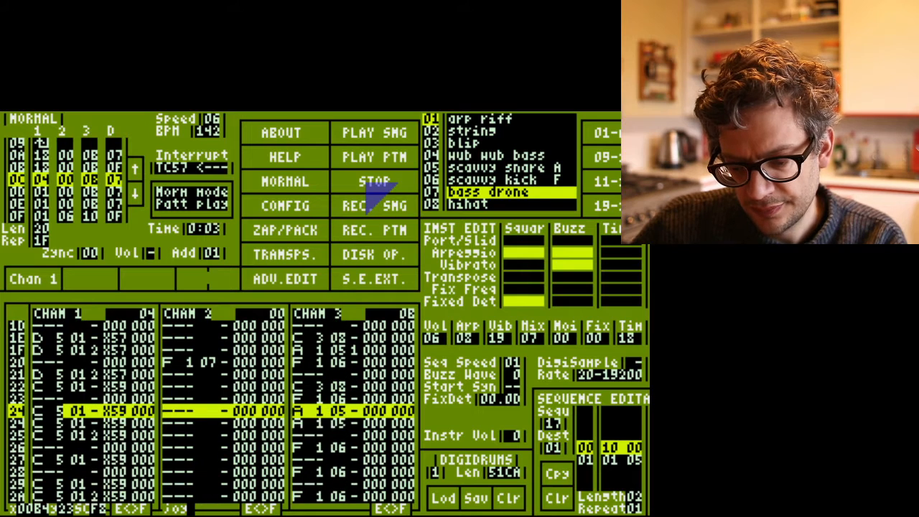
{"action": "left_click", "coordinate": [367, 184]}
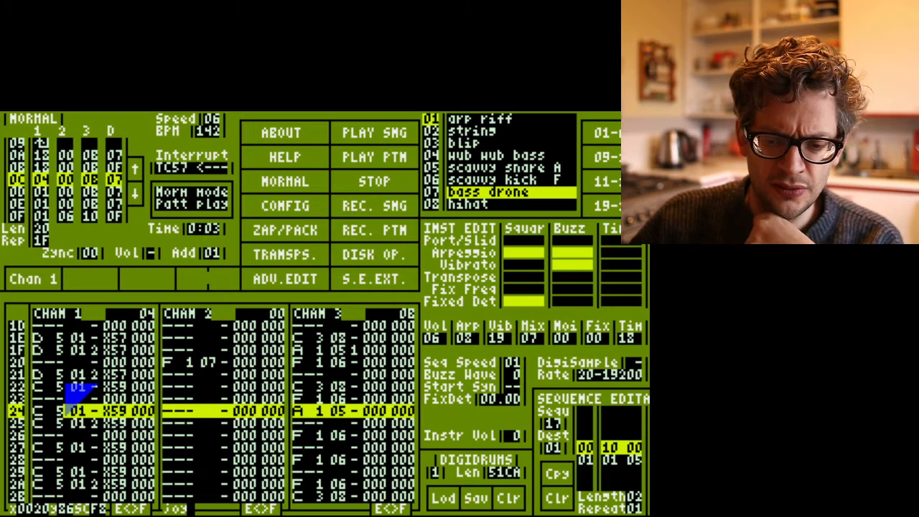
- Step back up channel 1 from row 24 to row 10 to examine the instrument 01 notes and their X57 and X59 effects
{"action": "key", "text": "Up"}
{"action": "key", "text": "Up"}
{"action": "key", "text": "Up"}
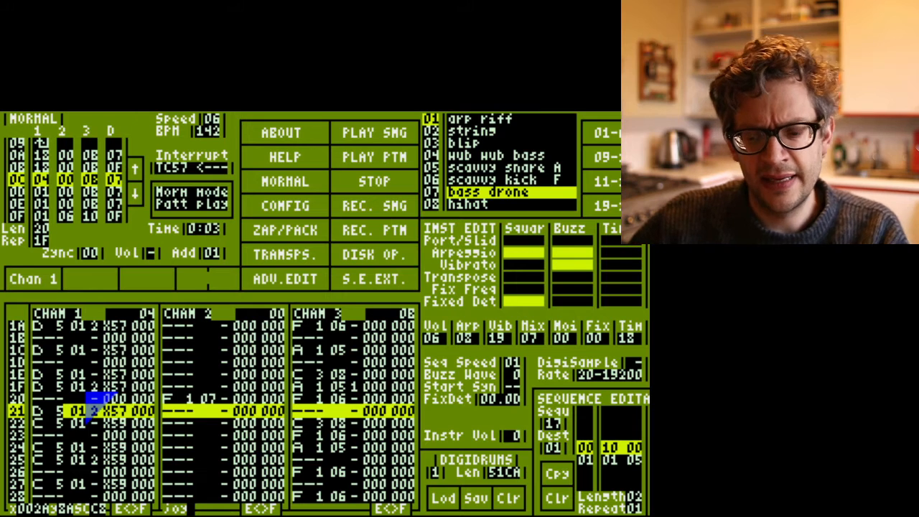
{"action": "key", "text": "Up"}
{"action": "key", "text": "Up"}
{"action": "key", "text": "Up"}
{"action": "key", "text": "Up"}
{"action": "key", "text": "Up"}
{"action": "key", "text": "Up"}
{"action": "key", "text": "Up"}
{"action": "key", "text": "Up"}
{"action": "key", "text": "Up"}
{"action": "key", "text": "Up"}
{"action": "key", "text": "Up"}
{"action": "key", "text": "Up"}
{"action": "key", "text": "Up"}
{"action": "key", "text": "Up"}
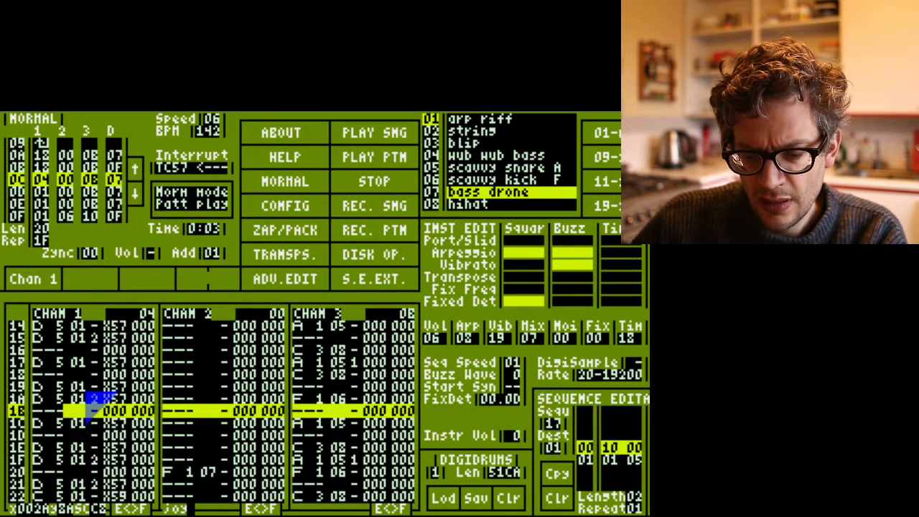
{"action": "key", "text": "Up"}
{"action": "key", "text": "Up"}
{"action": "key", "text": "Up"}
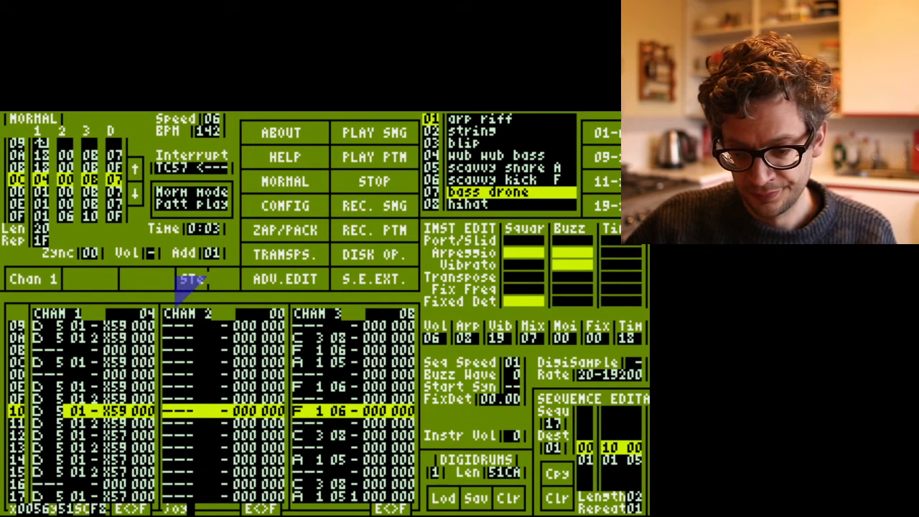
- Unmute the remaining channels and play the song on to position 11
{"action": "left_click", "coordinate": [94, 276]}
{"action": "key", "text": "ctrl"}
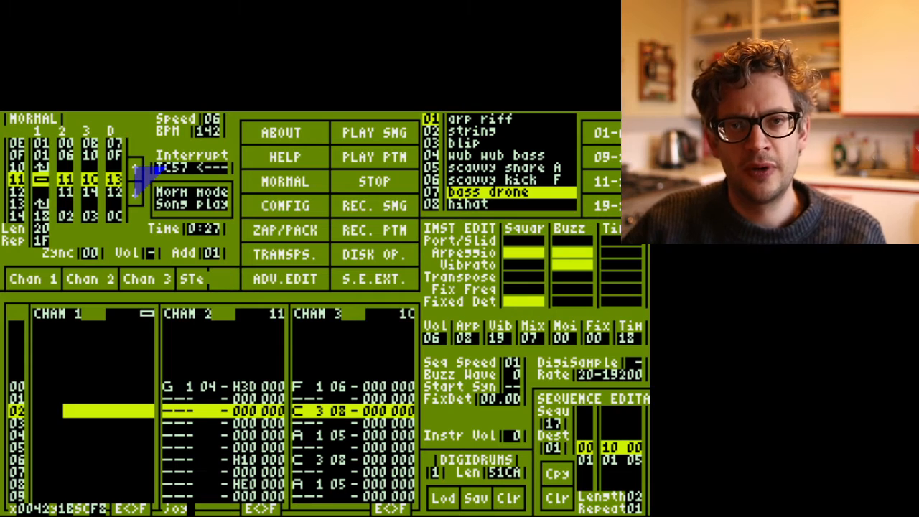
- Play the song from position 11 with all channels, then play its pattern with channels 1 and 2 muted, stopping at row 2D
{"action": "left_click", "coordinate": [396, 135]}
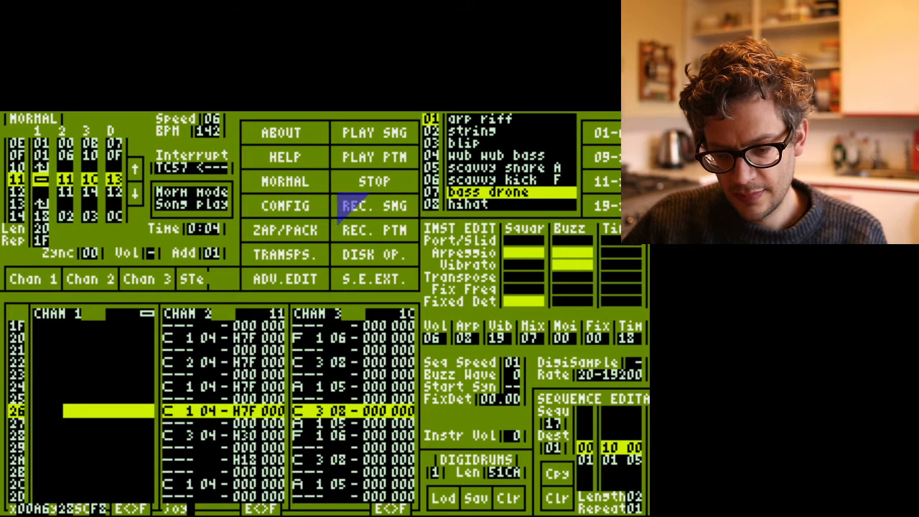
{"action": "left_click", "coordinate": [373, 184]}
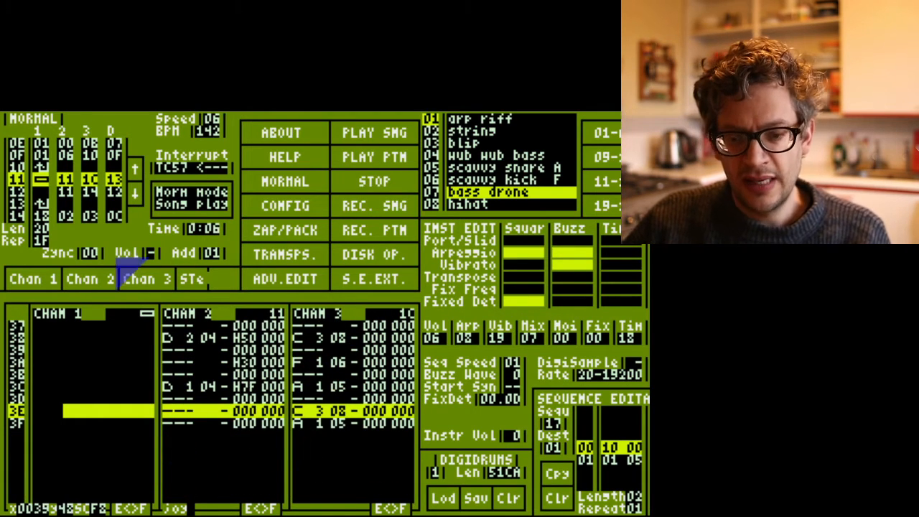
{"action": "left_click", "coordinate": [35, 282]}
{"action": "left_click", "coordinate": [88, 282]}
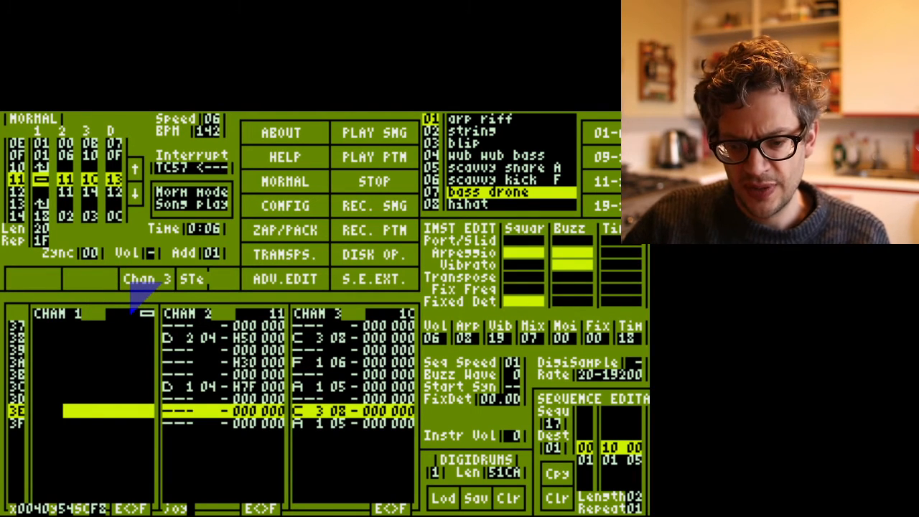
{"action": "left_click", "coordinate": [371, 157]}
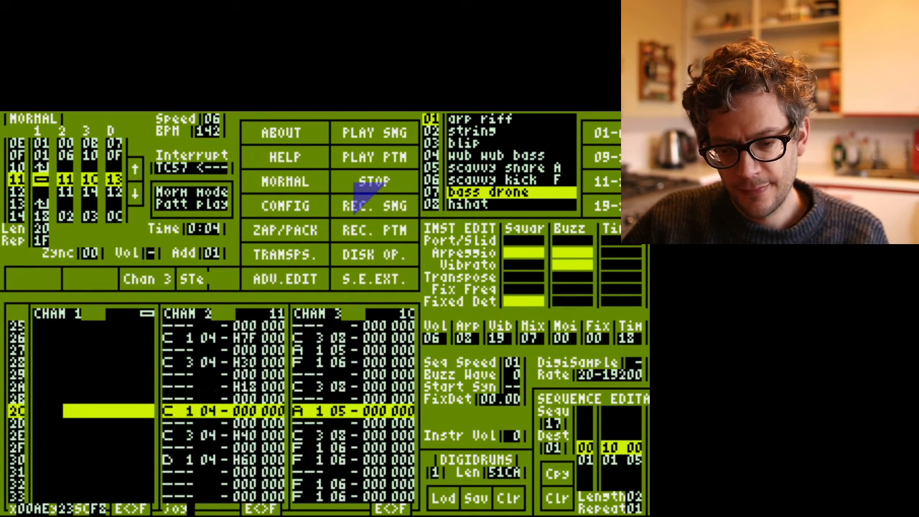
{"action": "left_click", "coordinate": [366, 184]}
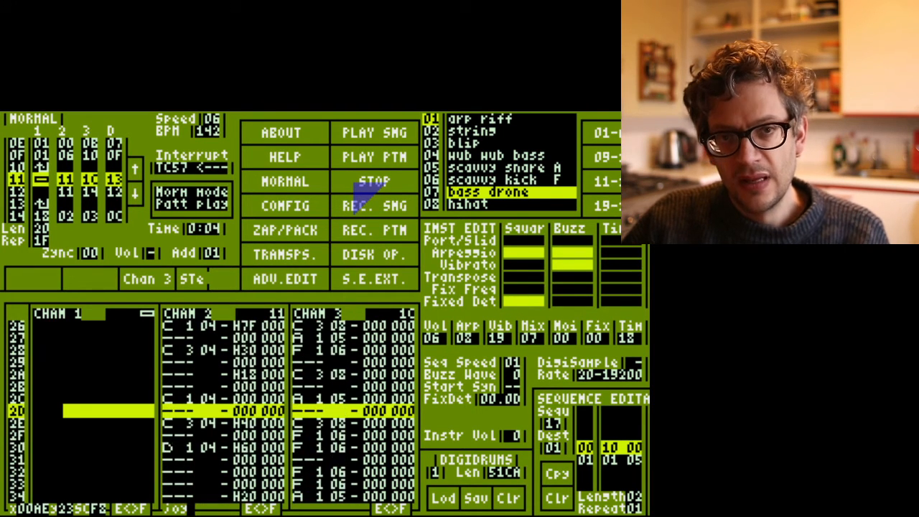
- Go back to position 0E and play its pattern with channels 1 and 2 muted to hear the drums
{"action": "left_click", "coordinate": [133, 172]}
{"action": "left_click", "coordinate": [137, 171]}
{"action": "left_click", "coordinate": [137, 170]}
{"action": "left_click", "coordinate": [335, 158]}
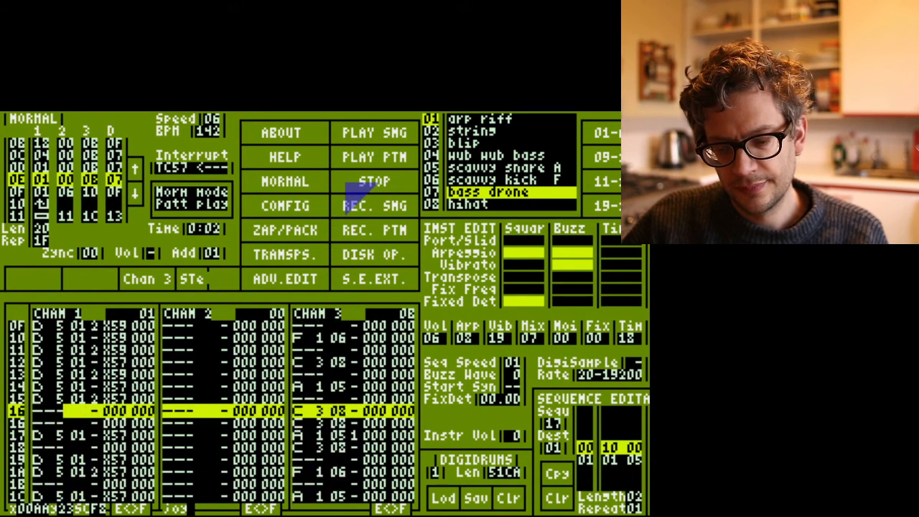
- Return to position 11 and compare its patterns with those of position 0F, ending on position 11
{"action": "left_click", "coordinate": [134, 193]}
{"action": "left_click", "coordinate": [134, 192]}
{"action": "left_click", "coordinate": [134, 193]}
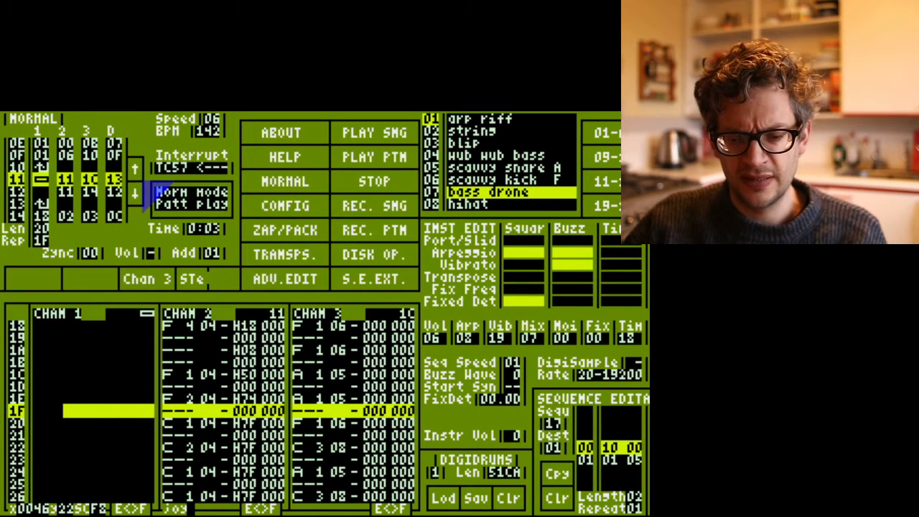
{"action": "left_click", "coordinate": [135, 171]}
{"action": "left_click", "coordinate": [135, 171]}
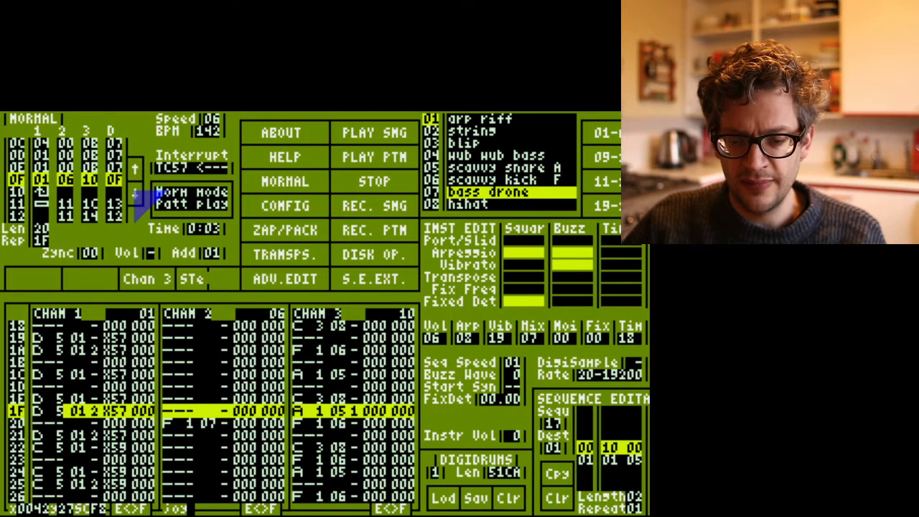
{"action": "left_click", "coordinate": [135, 194]}
{"action": "left_click", "coordinate": [135, 194]}
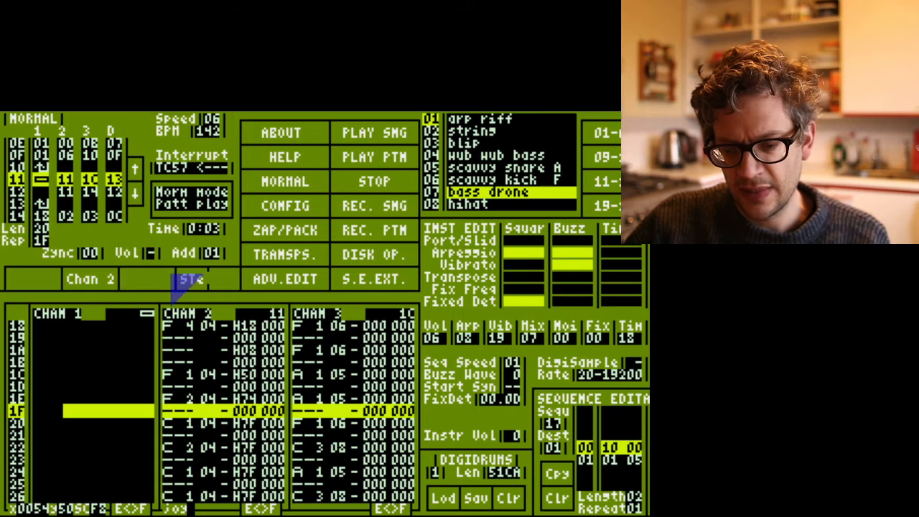
- Play the position 11 pattern with only channel 2 audible, then examine the Mix and Timer sequences of wub wub bass
{"action": "left_click", "coordinate": [371, 159]}
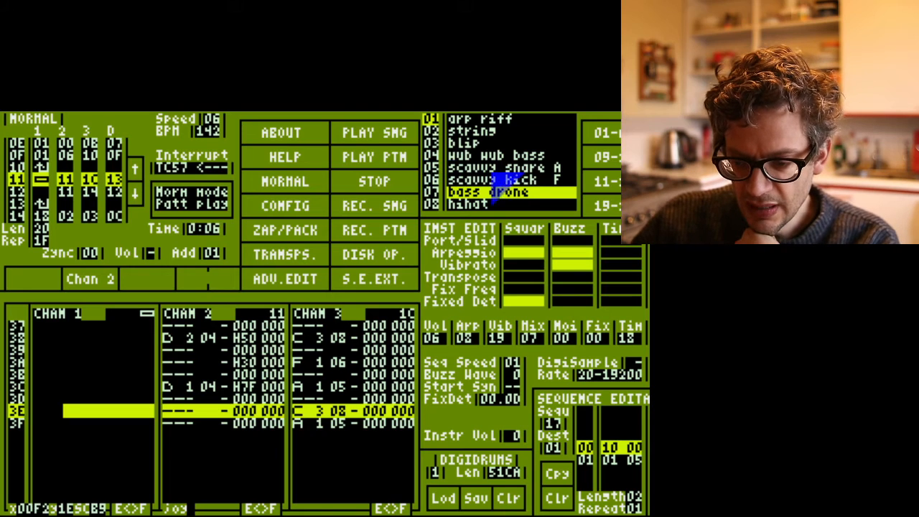
{"action": "left_click", "coordinate": [528, 155]}
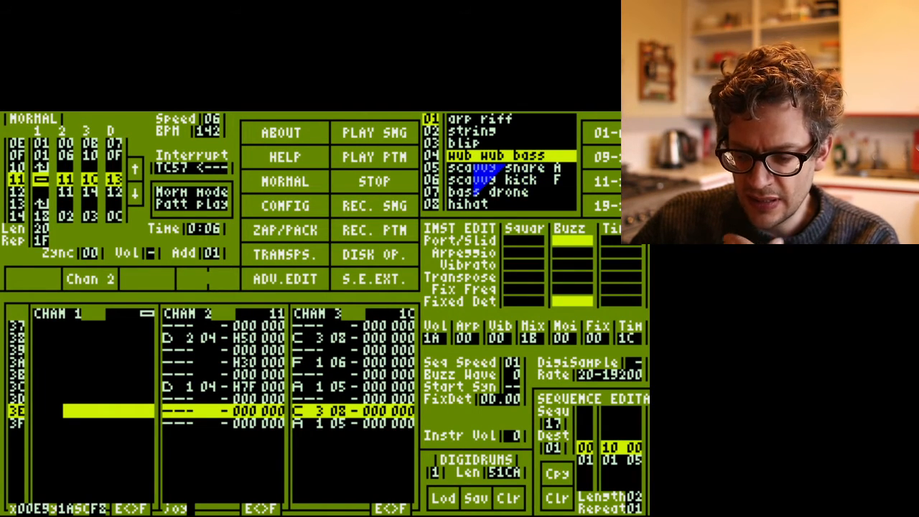
{"action": "left_click", "coordinate": [522, 335]}
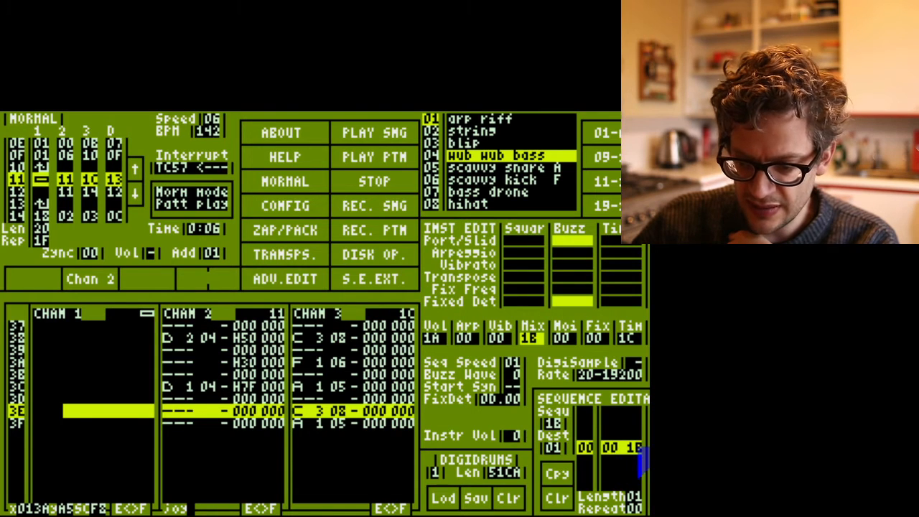
{"action": "left_click", "coordinate": [628, 339]}
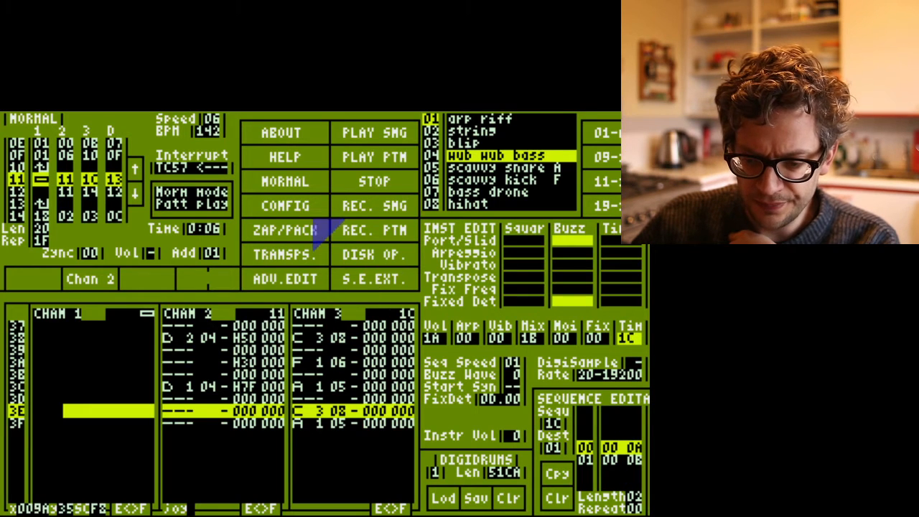
- Look up the buzzer waveforms in the YM reference help, then return to the normal song view
{"action": "left_click", "coordinate": [294, 163]}
{"action": "left_click", "coordinate": [37, 195]}
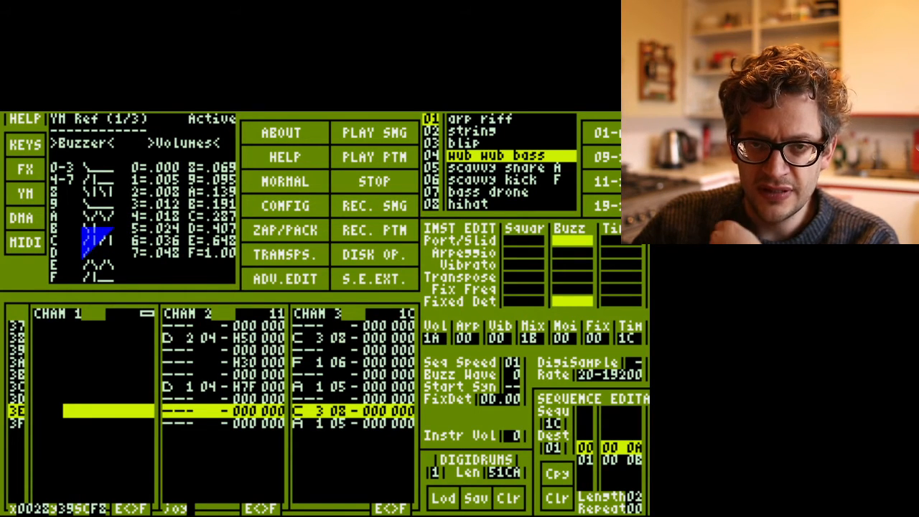
{"action": "left_click", "coordinate": [303, 181]}
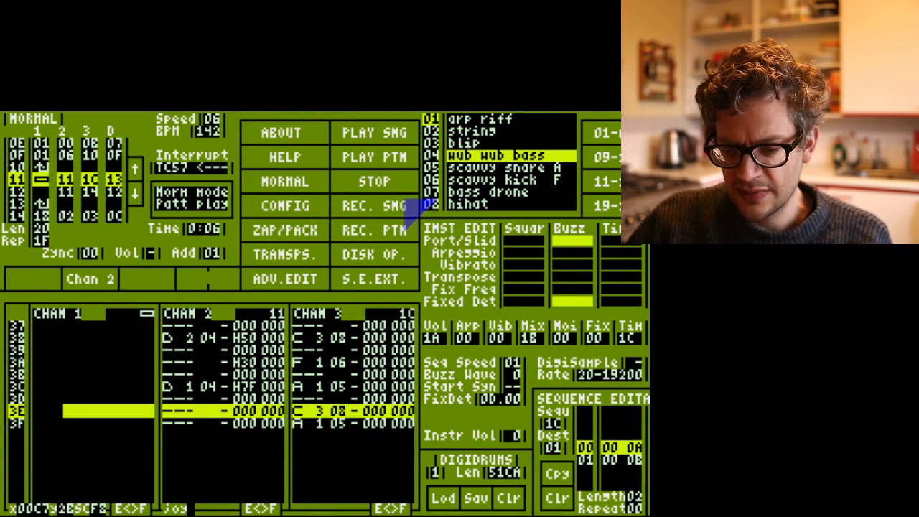
- Play the position 11 pattern with only channel 2 audible, then follow its instrument 04 notes and H effects from row 24 to row 3D
{"action": "left_click", "coordinate": [381, 159]}
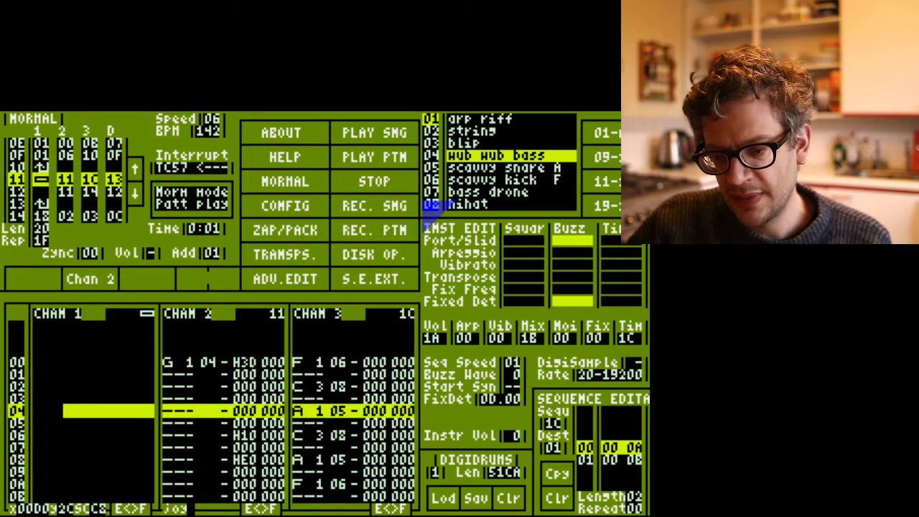
{"action": "left_click", "coordinate": [397, 157]}
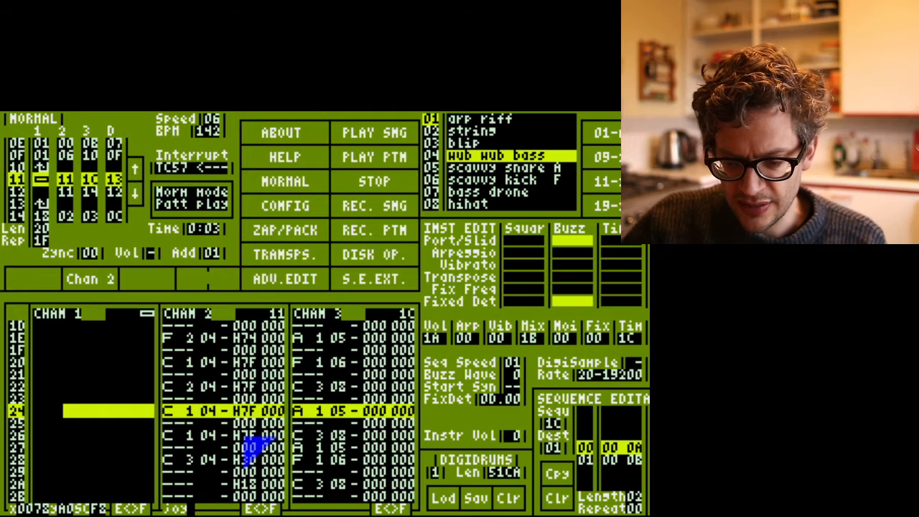
{"action": "key", "text": "Down"}
{"action": "key", "text": "Down"}
{"action": "key", "text": "Down"}
{"action": "key", "text": "Down"}
{"action": "key", "text": "Down"}
{"action": "key", "text": "Down"}
{"action": "key", "text": "Down"}
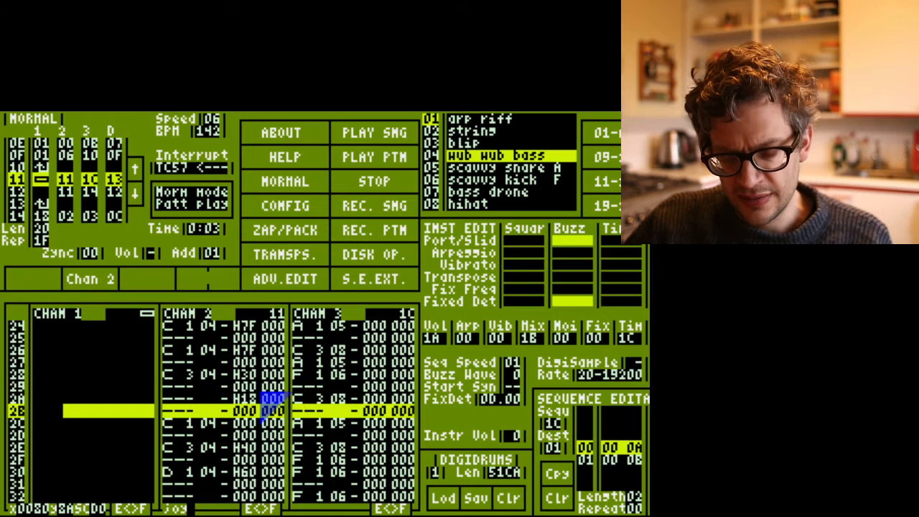
{"action": "key", "text": "Down"}
{"action": "key", "text": "Down"}
{"action": "key", "text": "Down"}
{"action": "key", "text": "Down"}
{"action": "key", "text": "Down"}
{"action": "key", "text": "Down"}
{"action": "key", "text": "Down"}
{"action": "key", "text": "Down"}
{"action": "key", "text": "Down"}
{"action": "key", "text": "Down"}
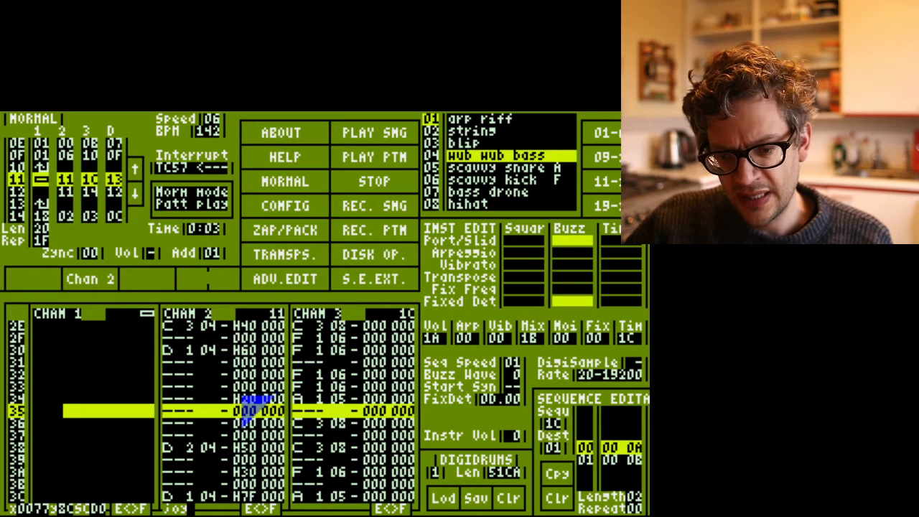
{"action": "key", "text": "Down"}
{"action": "key", "text": "Down"}
{"action": "key", "text": "Down"}
{"action": "key", "text": "Down"}
{"action": "key", "text": "Down"}
{"action": "key", "text": "Down"}
{"action": "key", "text": "Down"}
{"action": "key", "text": "Down"}
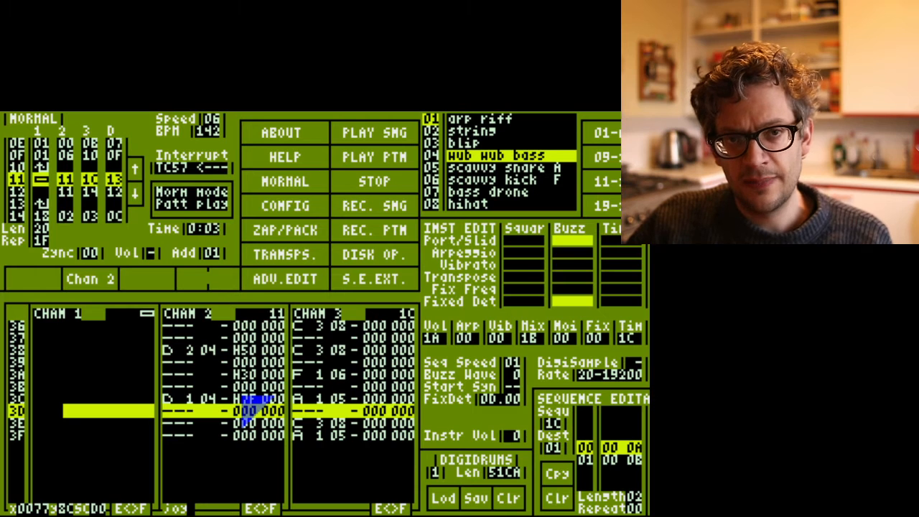
- Unmute channel 3 and the STe channels and play the song on from position 11 to position 14
{"action": "left_click", "coordinate": [143, 285]}
{"action": "left_click", "coordinate": [180, 285]}
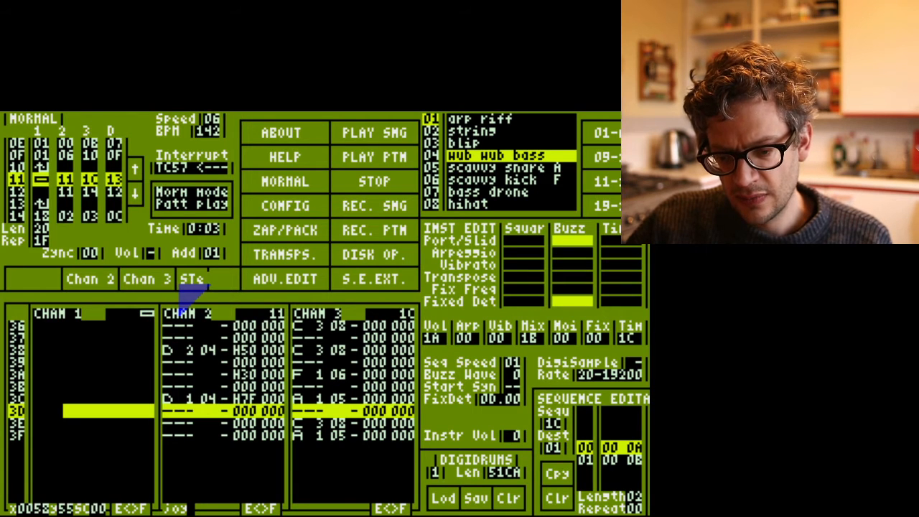
{"action": "key", "text": "Return"}
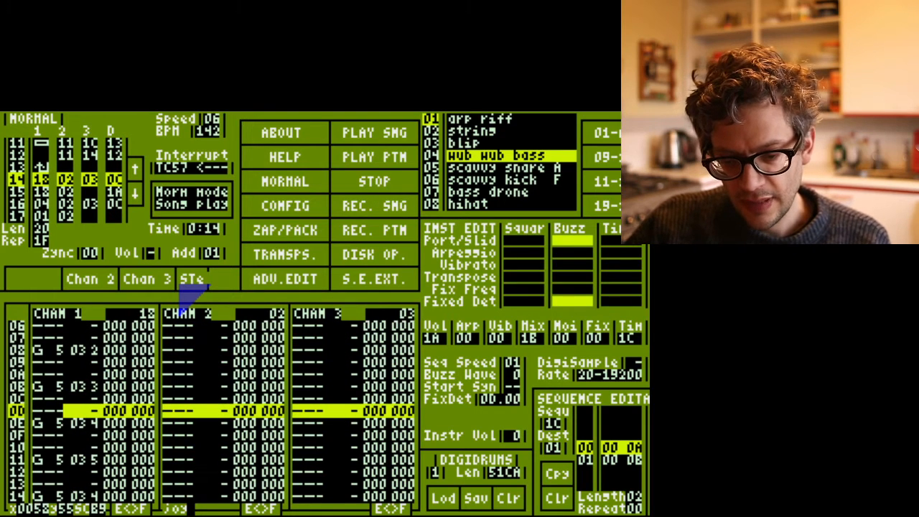
- Unmute channel 1, play the song from position 14 and advance to position 18
{"action": "left_click", "coordinate": [43, 280]}
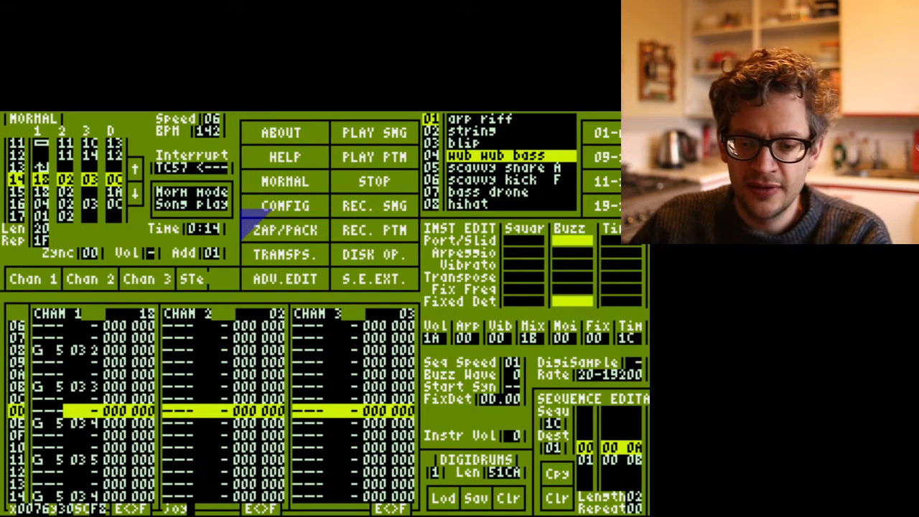
{"action": "key", "text": "F1"}
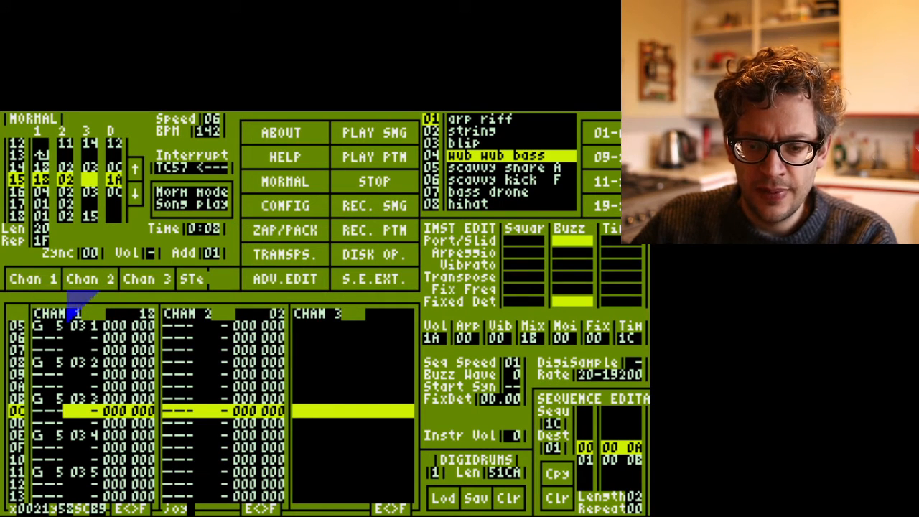
{"action": "left_click", "coordinate": [135, 192]}
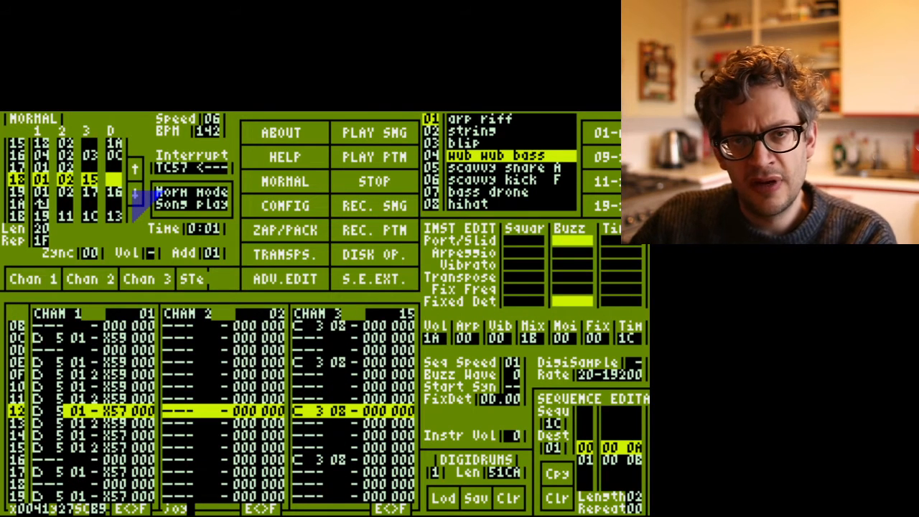
- Examine the channel 3 hihat note and its instrument number at row 12 of position 18
{"action": "key", "text": "Right"}
{"action": "key", "text": "Right"}
{"action": "key", "text": "Right"}
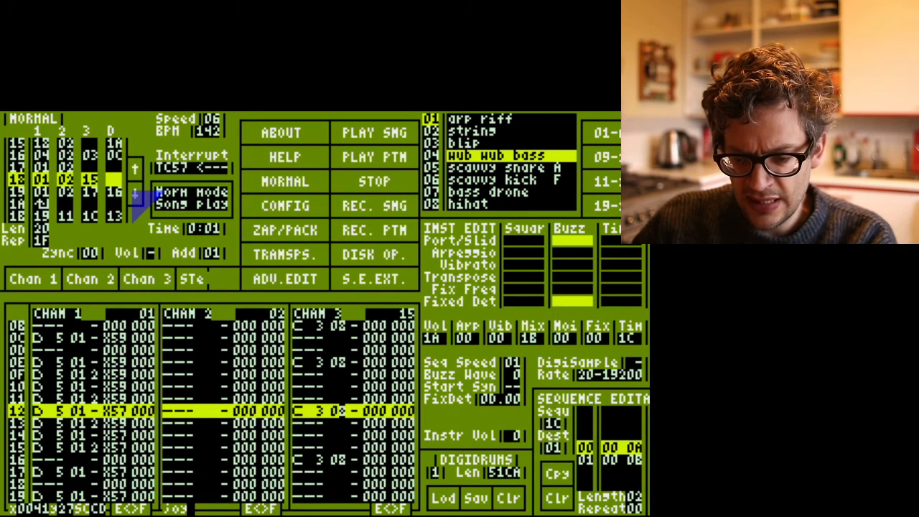
{"action": "key", "text": "Left"}
{"action": "key", "text": "Left"}
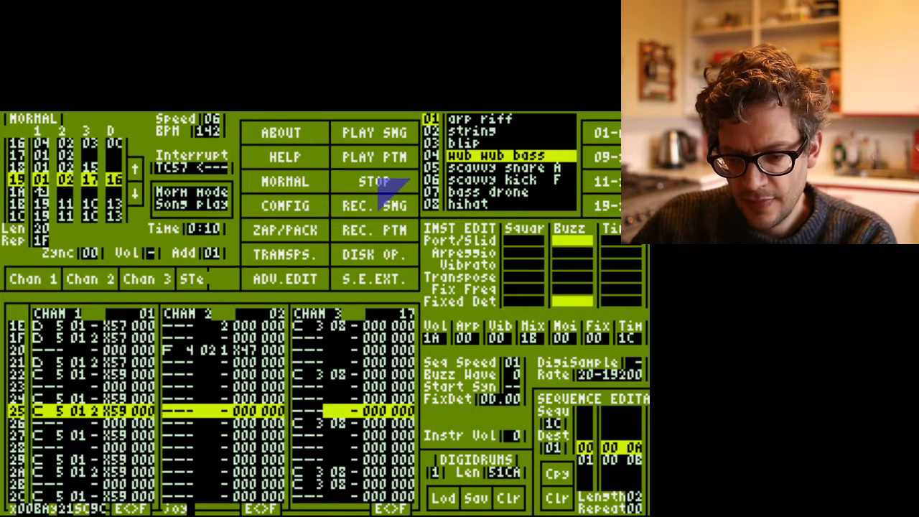
- Advance from position 19 to position 1B to view its patterns, then go back to position 19
{"action": "left_click", "coordinate": [137, 195]}
{"action": "left_click", "coordinate": [138, 196]}
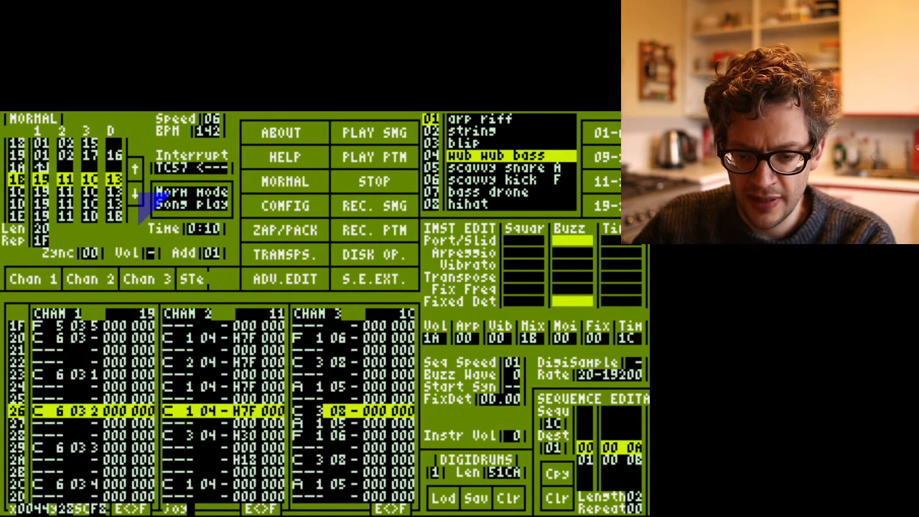
{"action": "left_click", "coordinate": [135, 167]}
{"action": "left_click", "coordinate": [135, 168]}
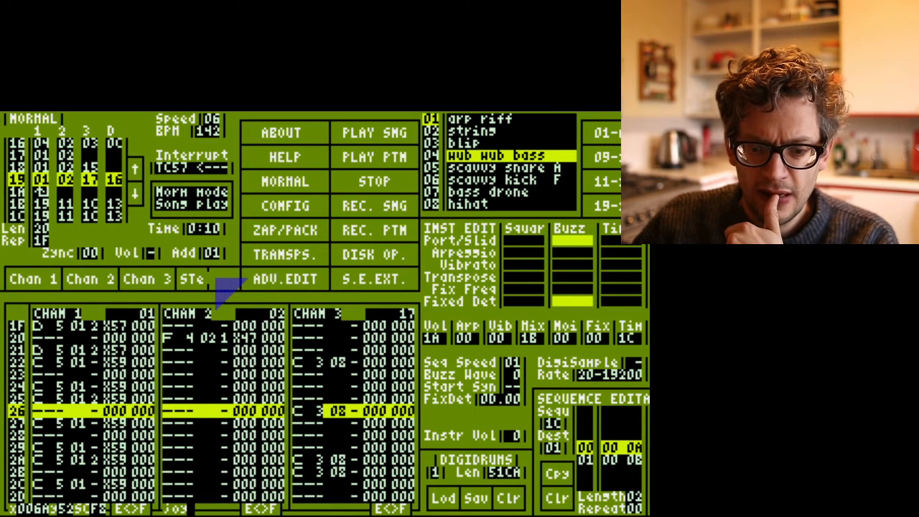
- Return to position 1B and play it with all channels, then again with channels 1 and 2 muted
{"action": "left_click", "coordinate": [135, 194]}
{"action": "left_click", "coordinate": [135, 194]}
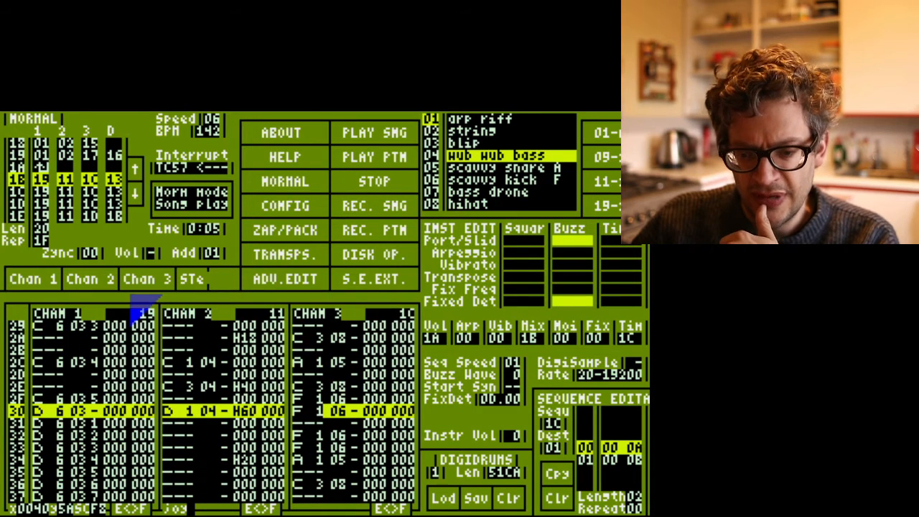
{"action": "left_click", "coordinate": [93, 280]}
{"action": "key", "text": "ctrl"}
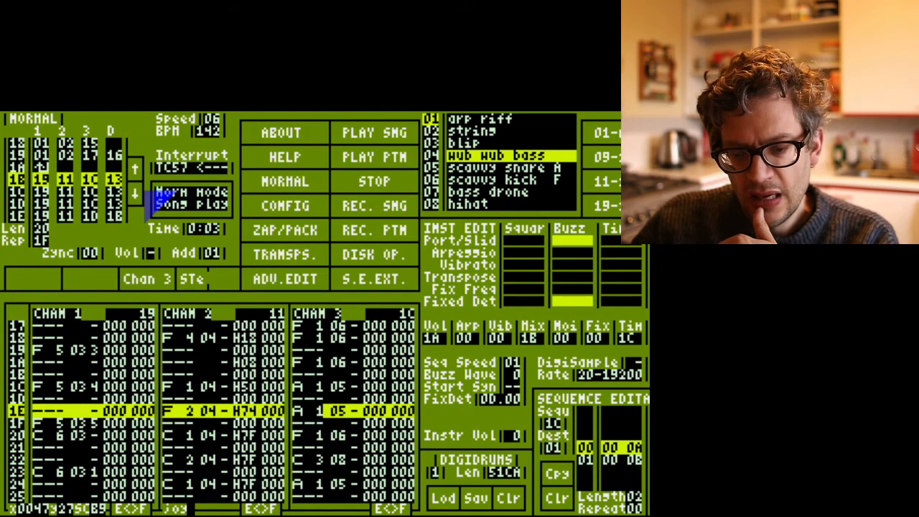
- Step back through the song from position 1B to position 11 to compare their channel patterns
{"action": "left_click", "coordinate": [132, 170]}
{"action": "left_click", "coordinate": [133, 169]}
{"action": "left_click", "coordinate": [132, 168]}
{"action": "left_click", "coordinate": [132, 168]}
{"action": "left_click", "coordinate": [133, 168]}
{"action": "left_click", "coordinate": [132, 168]}
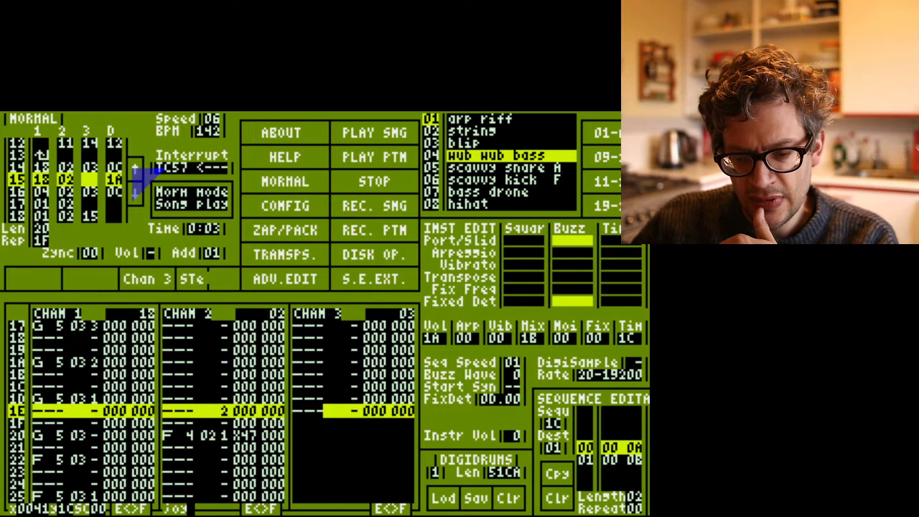
{"action": "left_click", "coordinate": [132, 168]}
{"action": "left_click", "coordinate": [132, 168]}
{"action": "left_click", "coordinate": [132, 168]}
{"action": "left_click", "coordinate": [133, 168]}
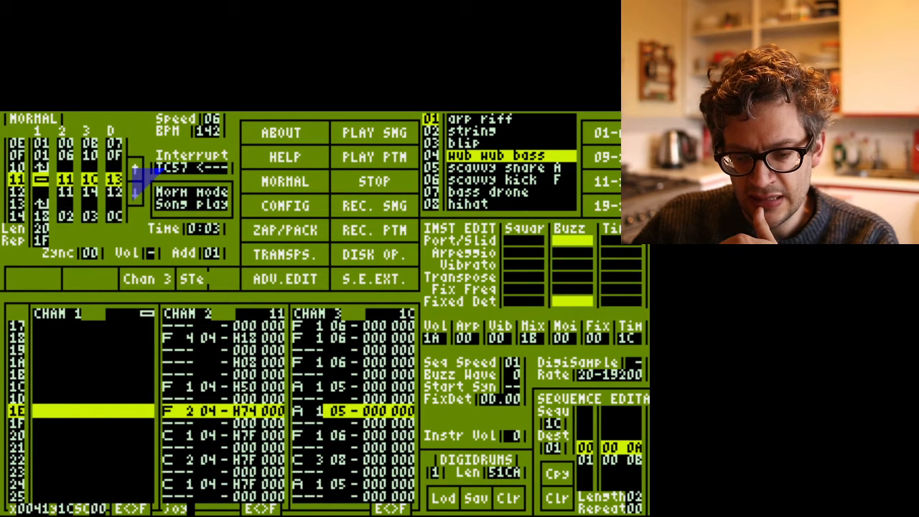
- Step forward through the song from position 11 to position 1B, checking the channel 1 patterns along the way
{"action": "left_click", "coordinate": [132, 189]}
{"action": "left_click", "coordinate": [132, 190]}
{"action": "left_click", "coordinate": [132, 190]}
{"action": "left_click", "coordinate": [132, 190]}
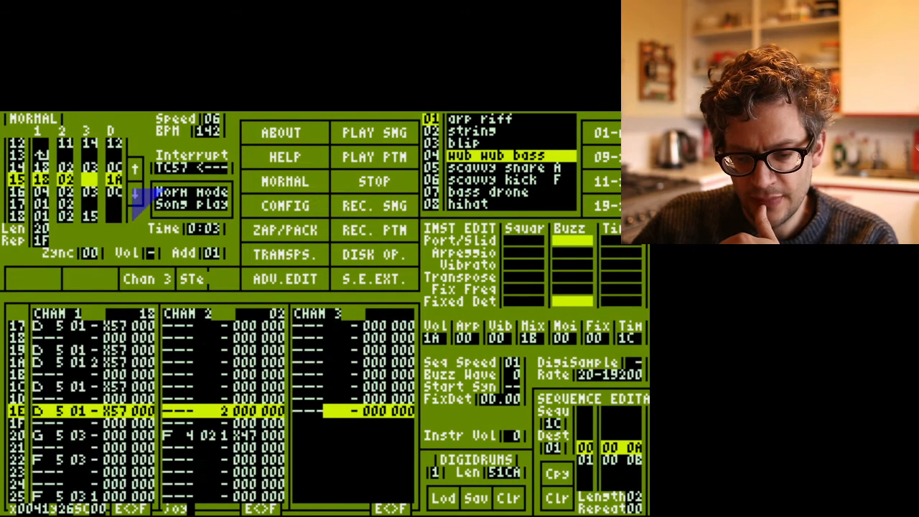
{"action": "left_click", "coordinate": [132, 190]}
{"action": "left_click", "coordinate": [132, 189]}
{"action": "left_click", "coordinate": [132, 189]}
{"action": "left_click", "coordinate": [132, 189]}
{"action": "left_click", "coordinate": [134, 190]}
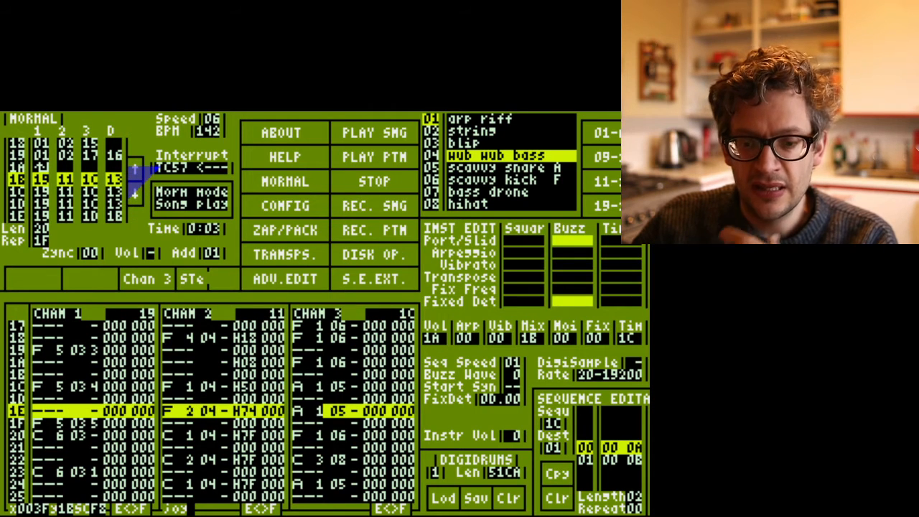
- Step back through the song from position 1B past position 13 to compare the earlier channel patterns
{"action": "left_click", "coordinate": [133, 170]}
{"action": "left_click", "coordinate": [133, 170]}
{"action": "left_click", "coordinate": [134, 169]}
{"action": "left_click", "coordinate": [133, 170]}
{"action": "left_click", "coordinate": [133, 169]}
{"action": "left_click", "coordinate": [134, 170]}
{"action": "left_click", "coordinate": [133, 170]}
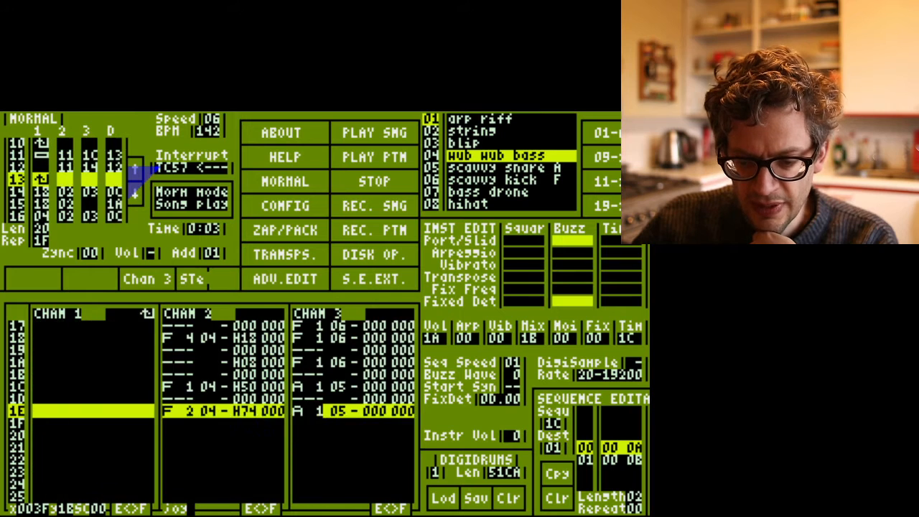
{"action": "left_click", "coordinate": [134, 169]}
{"action": "left_click", "coordinate": [133, 170]}
- Step forward through the song to position 1B, checking the channel patterns along the way
{"action": "left_click", "coordinate": [134, 192]}
{"action": "left_click", "coordinate": [133, 192]}
{"action": "left_click", "coordinate": [134, 192]}
{"action": "left_click", "coordinate": [133, 192]}
{"action": "left_click", "coordinate": [134, 192]}
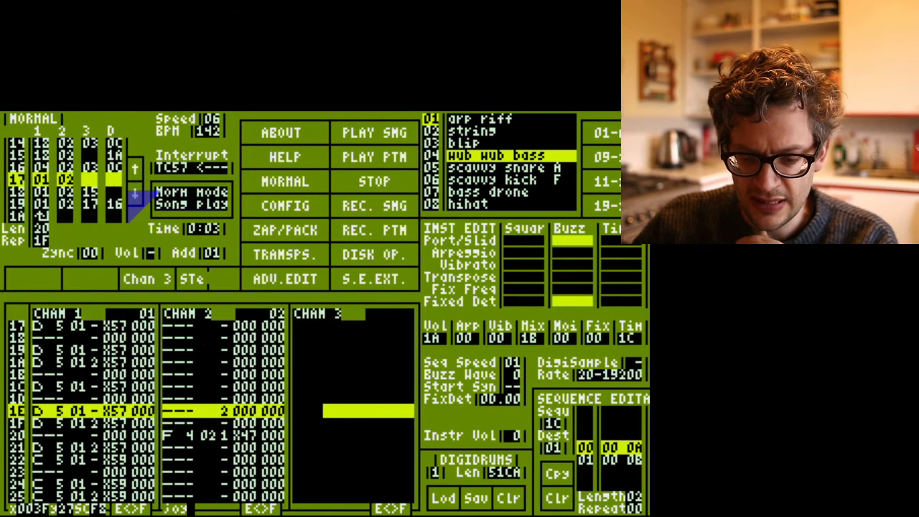
{"action": "left_click", "coordinate": [134, 192]}
{"action": "left_click", "coordinate": [133, 192]}
{"action": "left_click", "coordinate": [133, 193]}
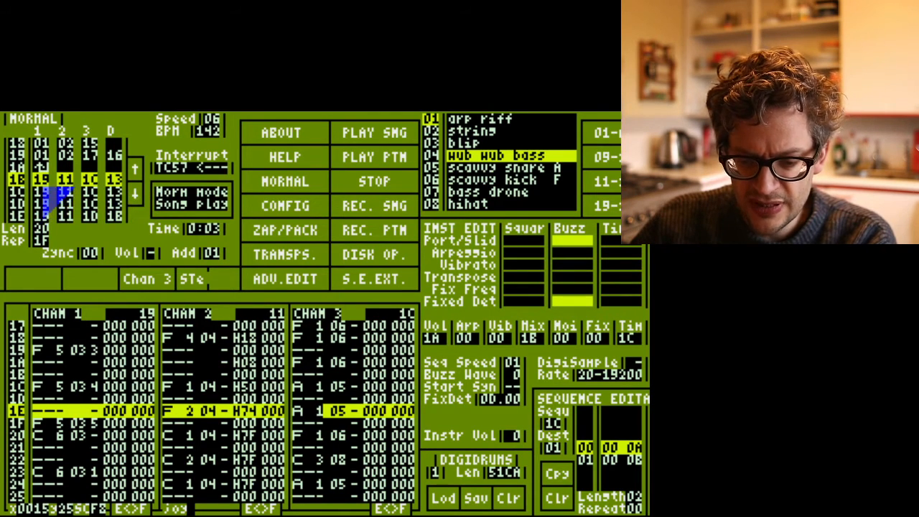
- Unmute channels 1 and 2 and play the pattern at position 1B with all channels
{"action": "left_click", "coordinate": [35, 271]}
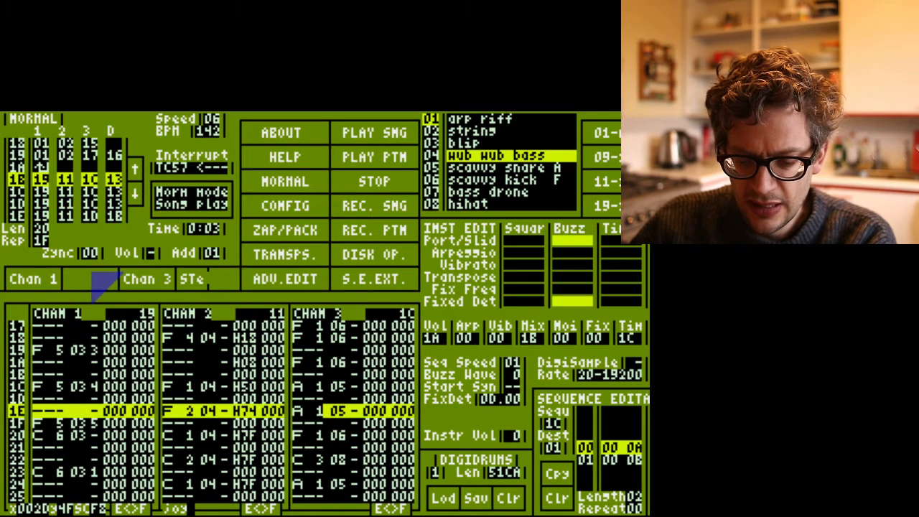
{"action": "left_click", "coordinate": [94, 277]}
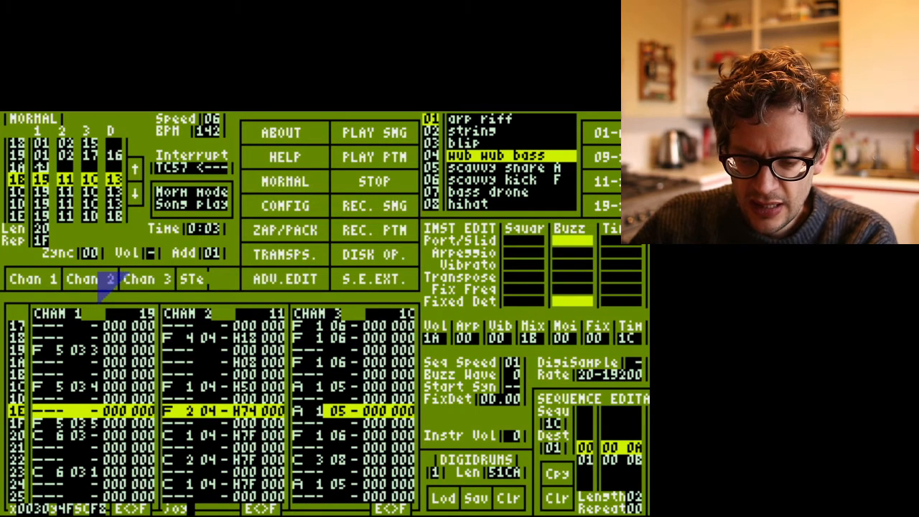
{"action": "left_click", "coordinate": [357, 154]}
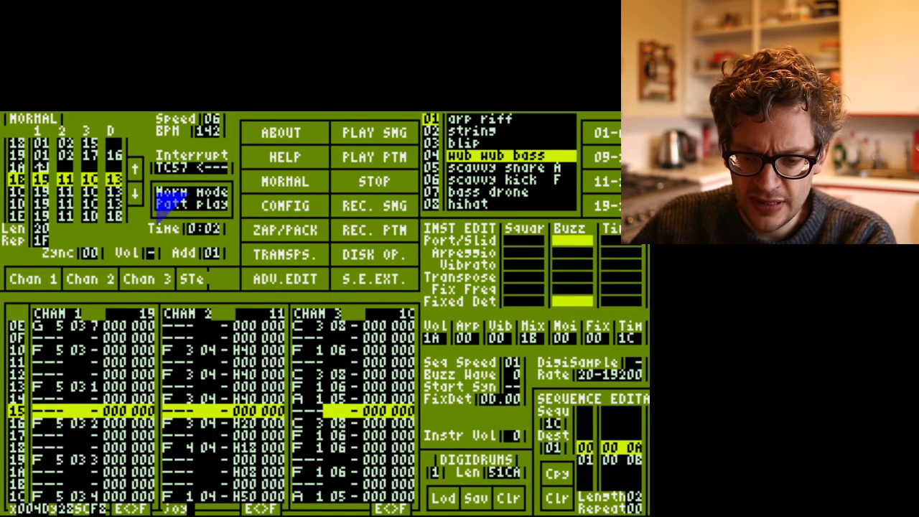
- Advance to position 1E, play the song from there to its ending, and stop playback
{"action": "left_click", "coordinate": [134, 194]}
{"action": "left_click", "coordinate": [135, 194]}
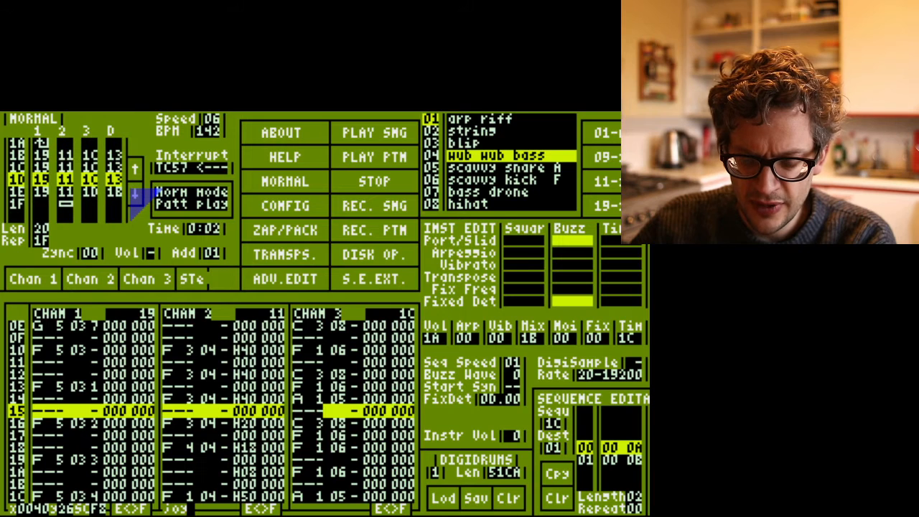
{"action": "left_click", "coordinate": [134, 194]}
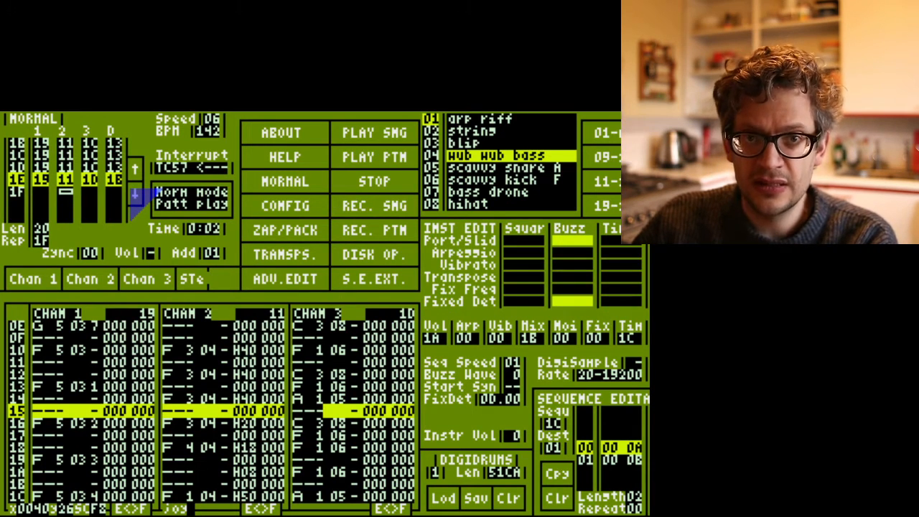
{"action": "key", "text": "Return"}
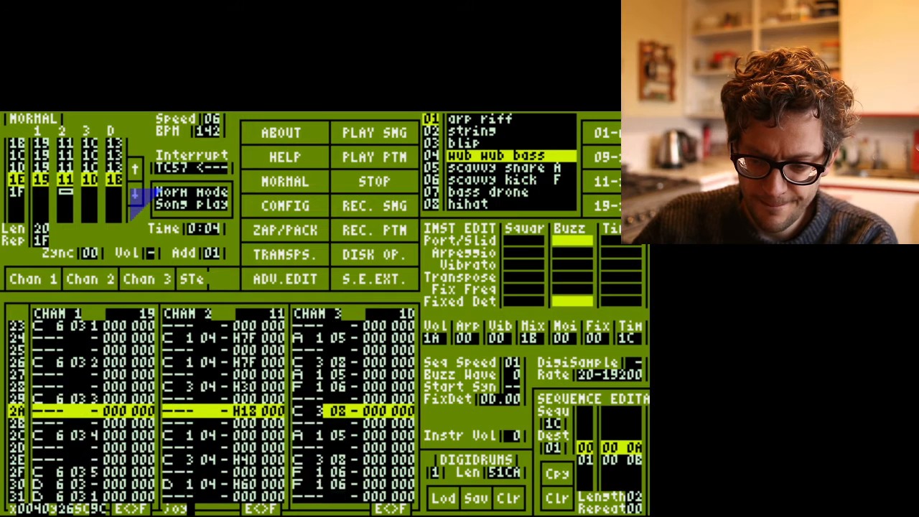
{"action": "left_click", "coordinate": [388, 186]}
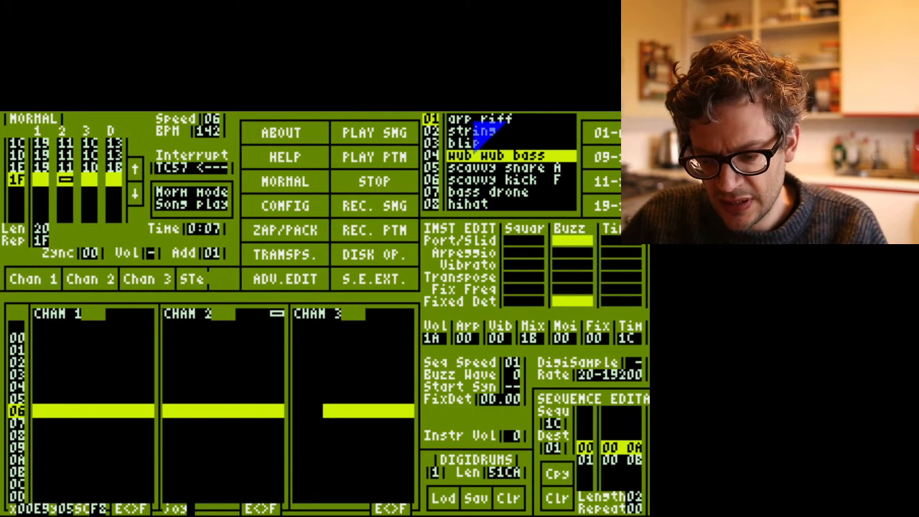
- Place the pattern cursor in channel 1 and go through the arp riff, string, blip and wub wub bass instruments
{"action": "key", "text": "Tab"}
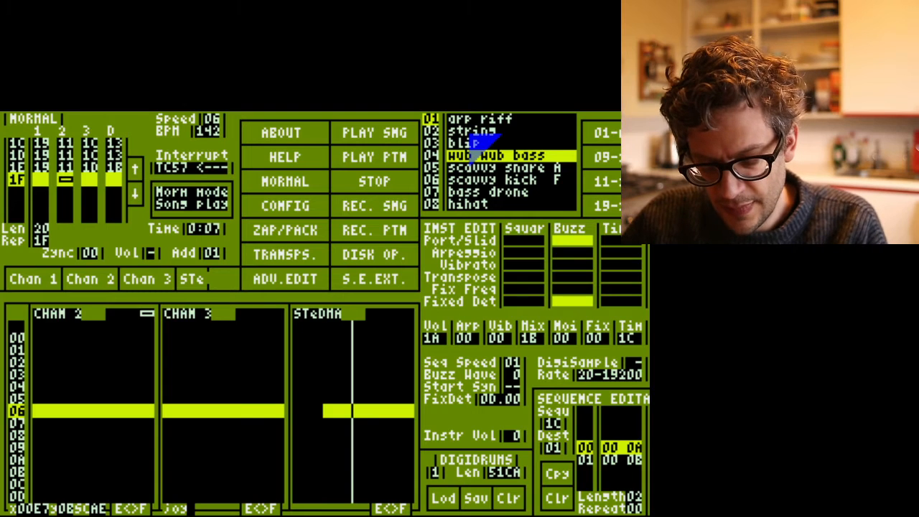
{"action": "key", "text": "Tab"}
{"action": "key", "text": "Tab"}
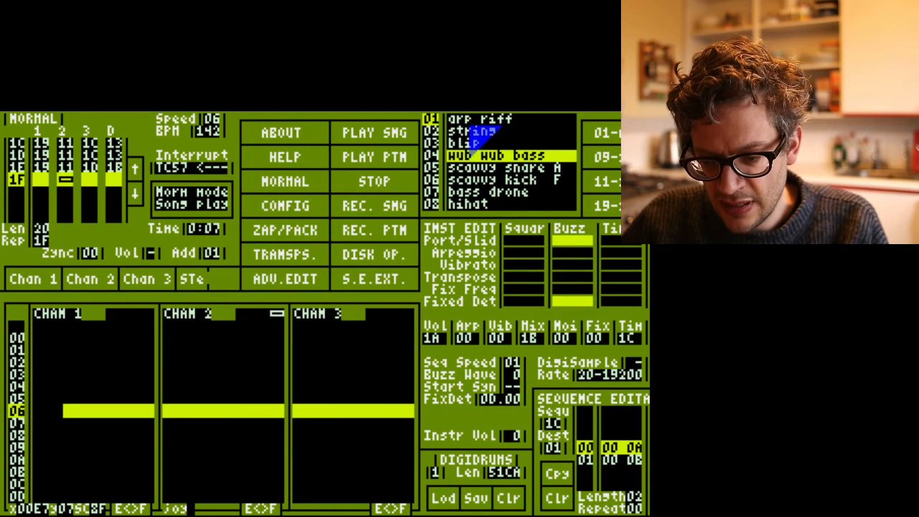
{"action": "left_click", "coordinate": [470, 124]}
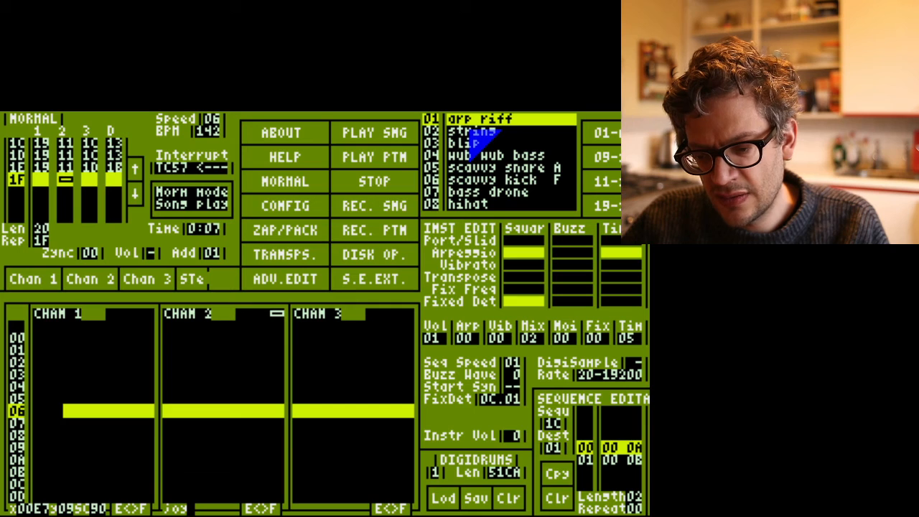
{"action": "left_click", "coordinate": [471, 132]}
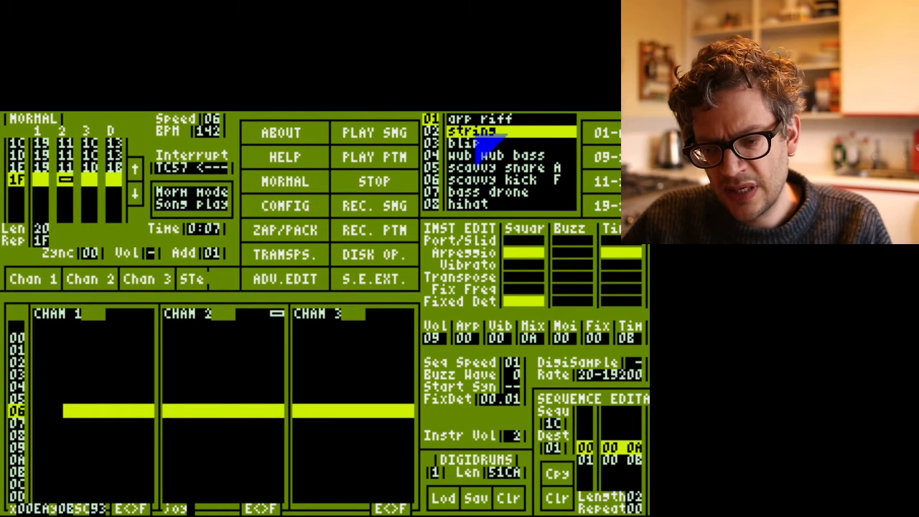
{"action": "left_click", "coordinate": [475, 143]}
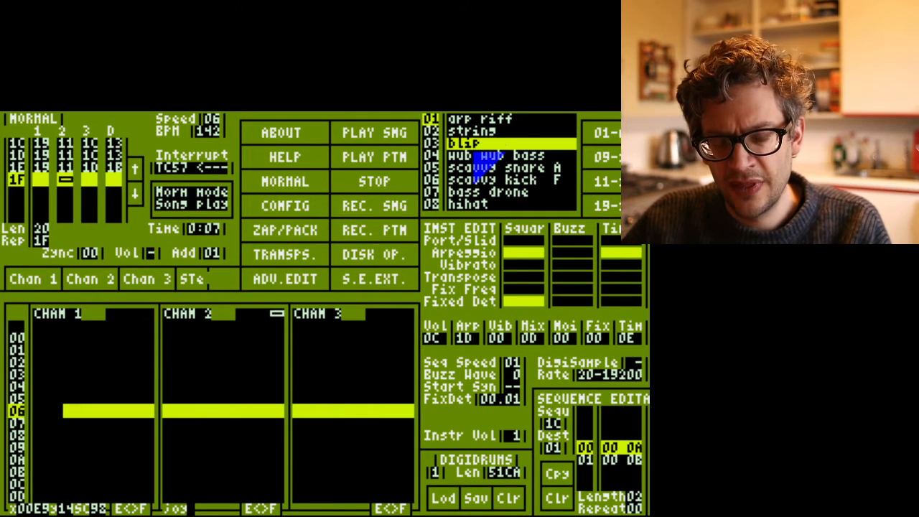
{"action": "left_click", "coordinate": [478, 155]}
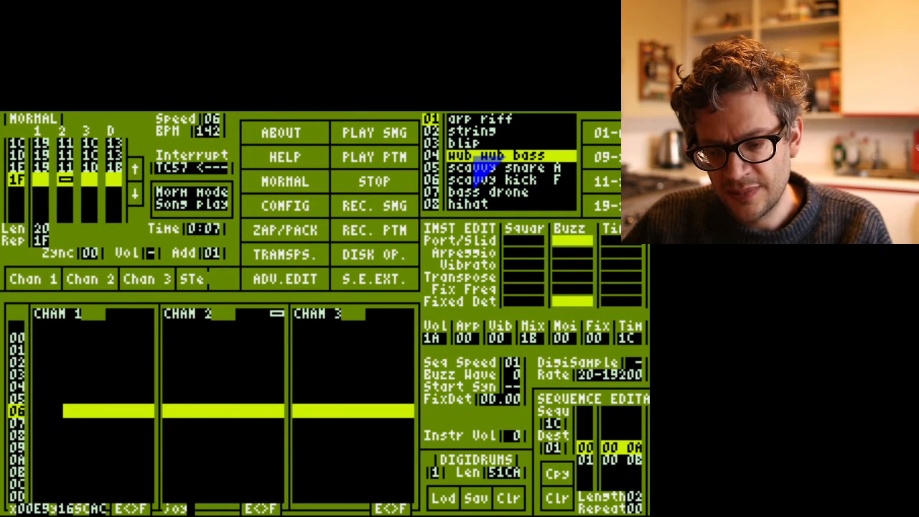
- Compare the settings of the scavvy snare A and scavvy kick F instruments
{"action": "left_click", "coordinate": [494, 167]}
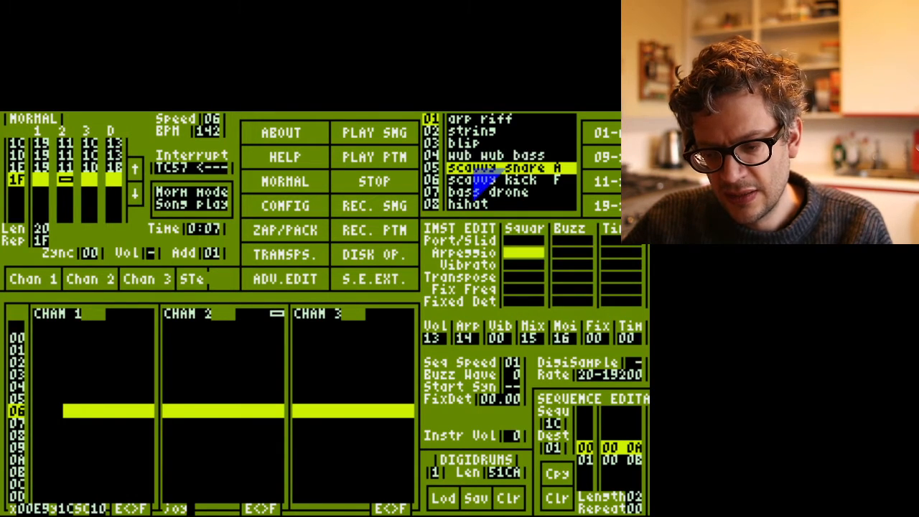
{"action": "left_click", "coordinate": [480, 180]}
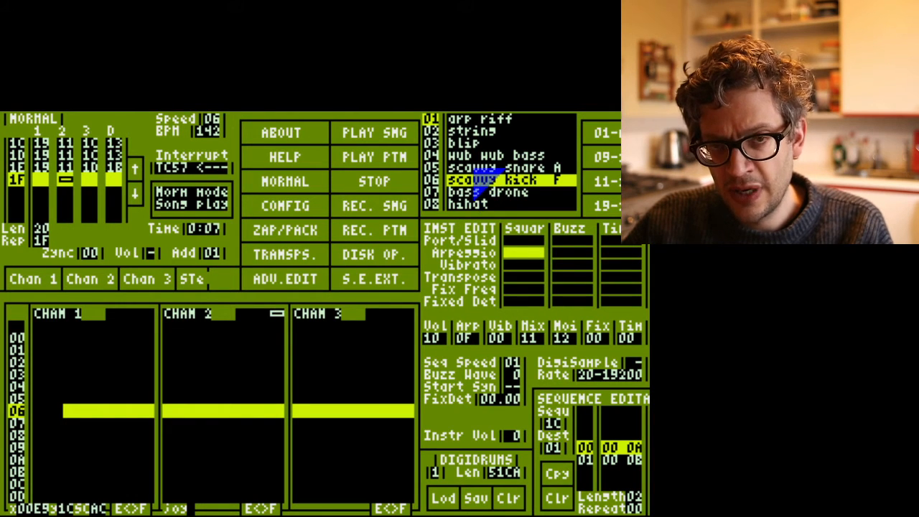
{"action": "left_click", "coordinate": [475, 170]}
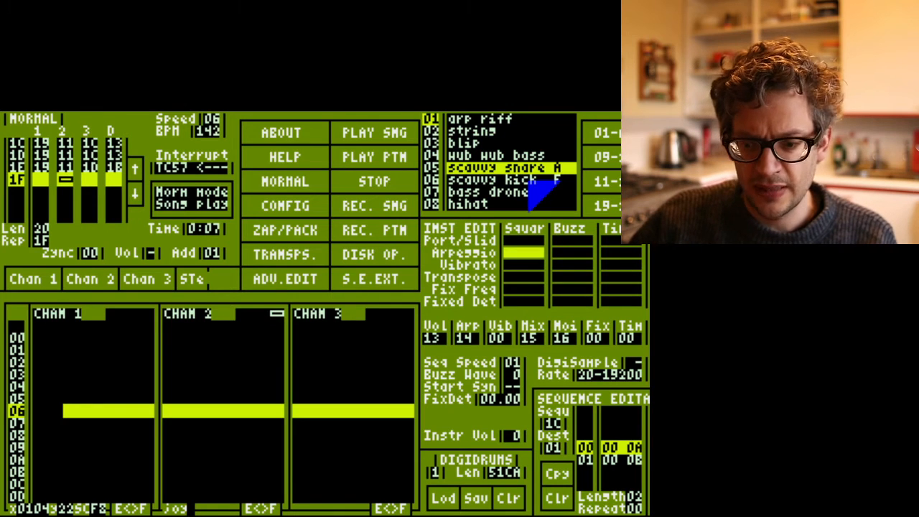
{"action": "left_click", "coordinate": [529, 181]}
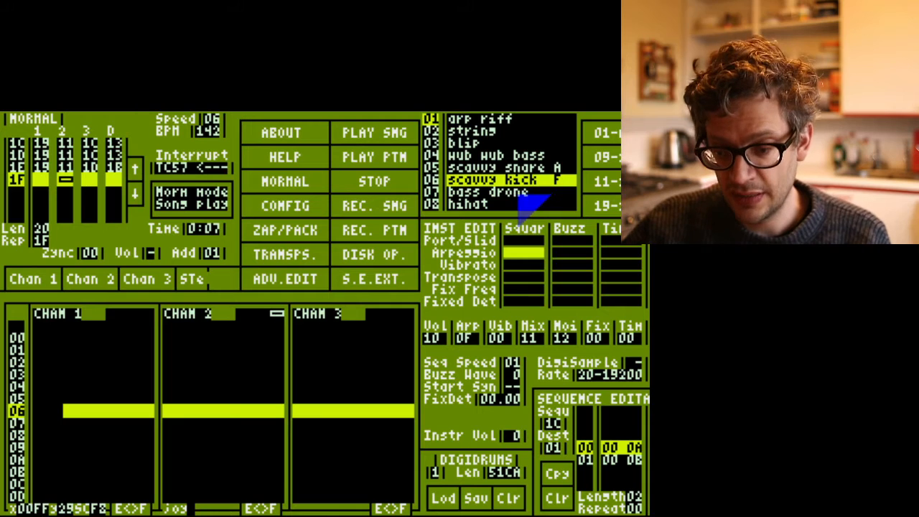
- View the bass drone instrument, then examine the hihat's mix sequence 04 and volume sequence 03
{"action": "left_click", "coordinate": [530, 195]}
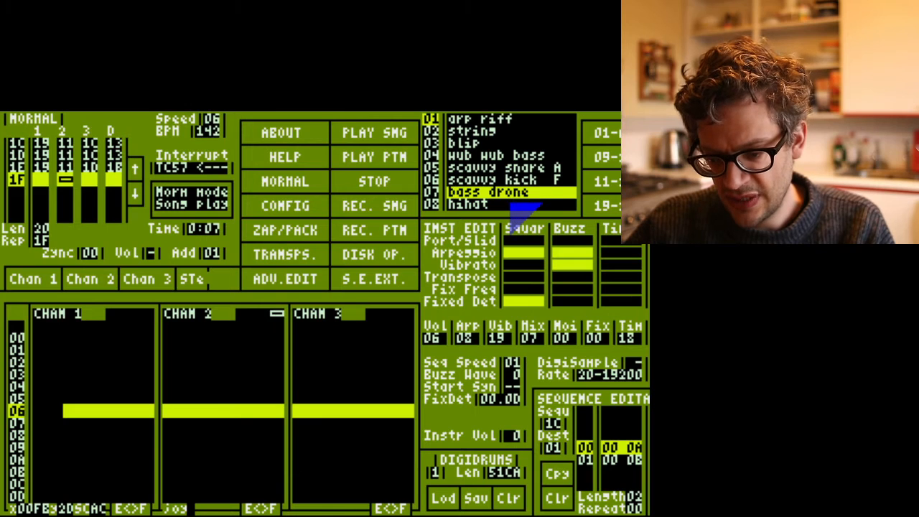
{"action": "left_click", "coordinate": [520, 206]}
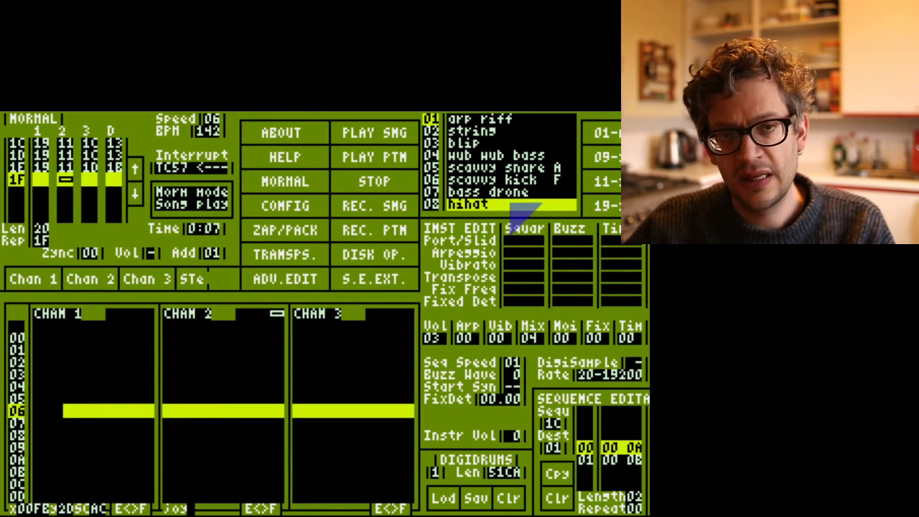
{"action": "left_click", "coordinate": [529, 337]}
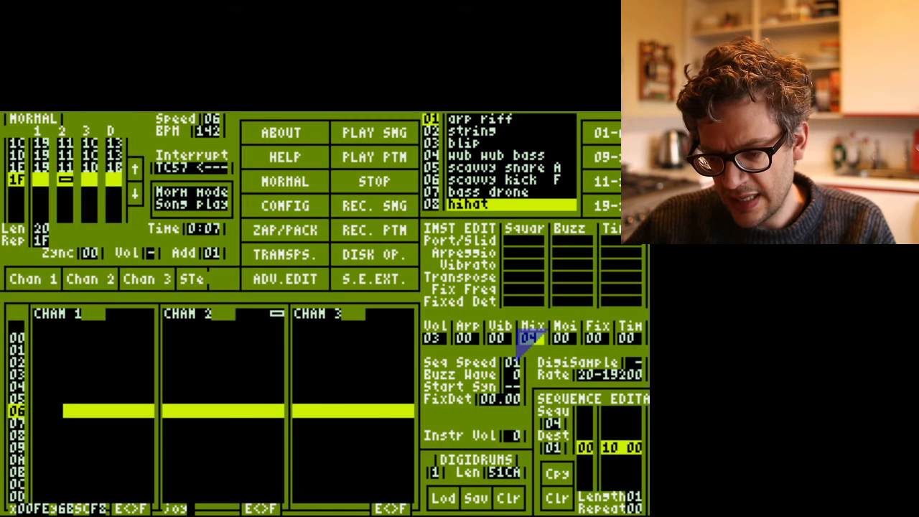
{"action": "left_click", "coordinate": [436, 339]}
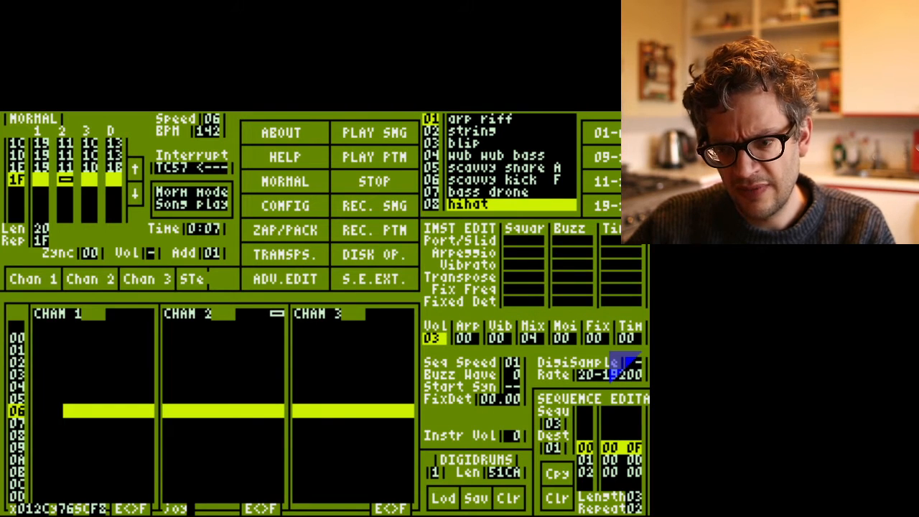
- Check the instrument banks starting at 09 and 19, then return to the bank starting at 01
{"action": "left_click", "coordinate": [614, 158]}
{"action": "left_click", "coordinate": [615, 204]}
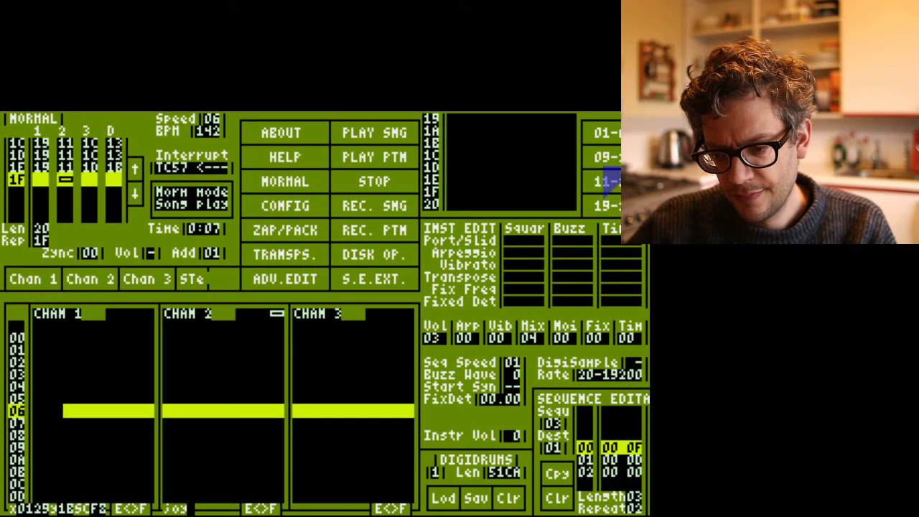
{"action": "left_click", "coordinate": [605, 133]}
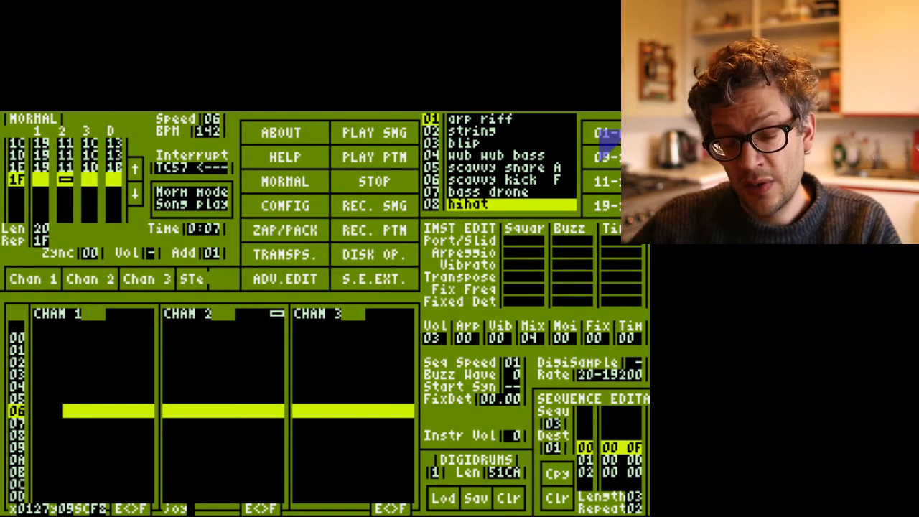